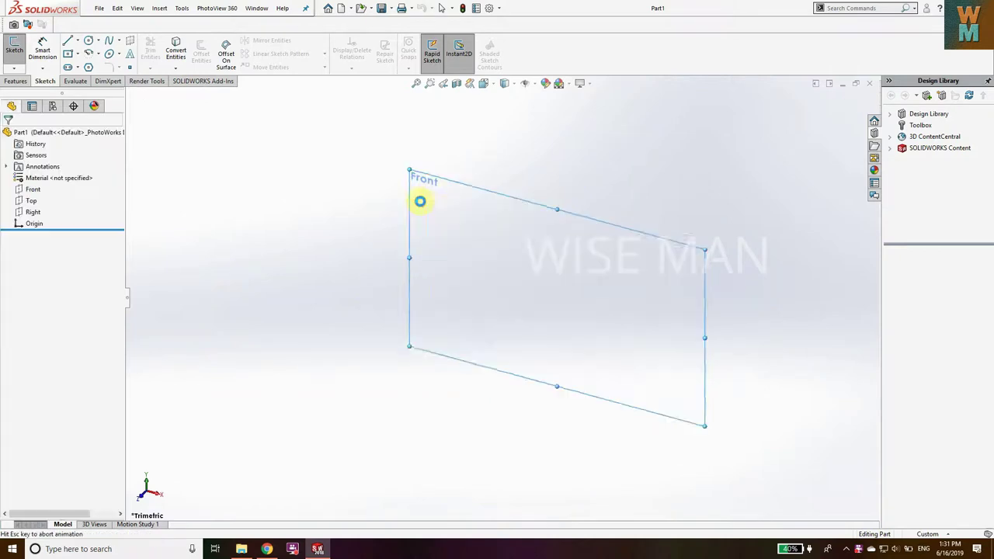
- Set the part's unit system to IPS (inch, pound, second)
left_click(67, 55)
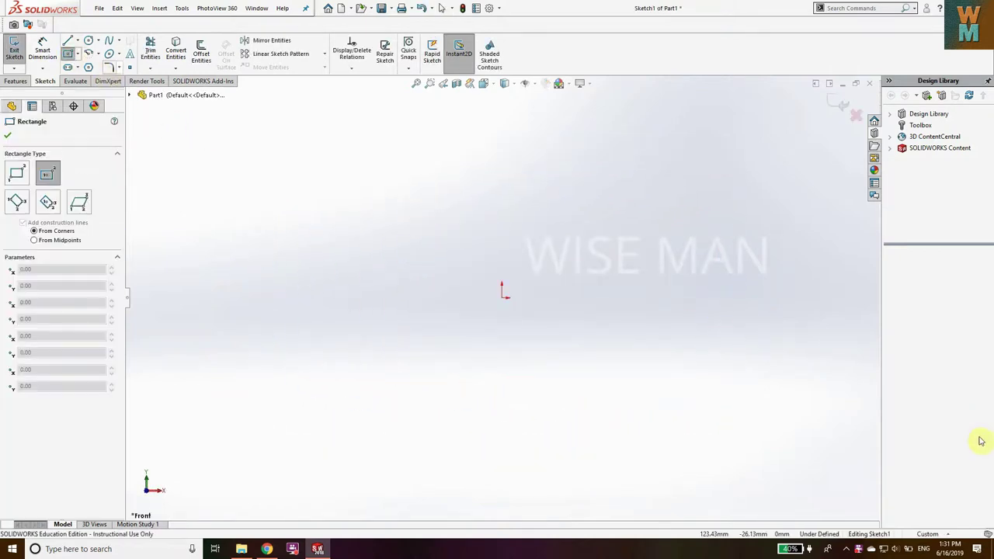
left_click(940, 535)
left_click(908, 491)
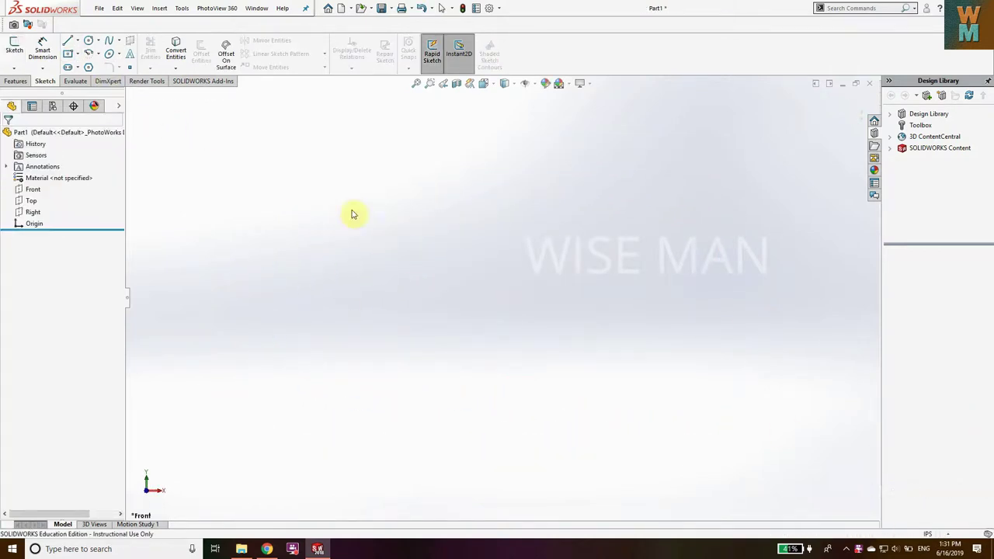
- Start a sketch on the Front plane and draw a center rectangle about 7.18 in by 3.55 in from the origin
left_click(13, 47)
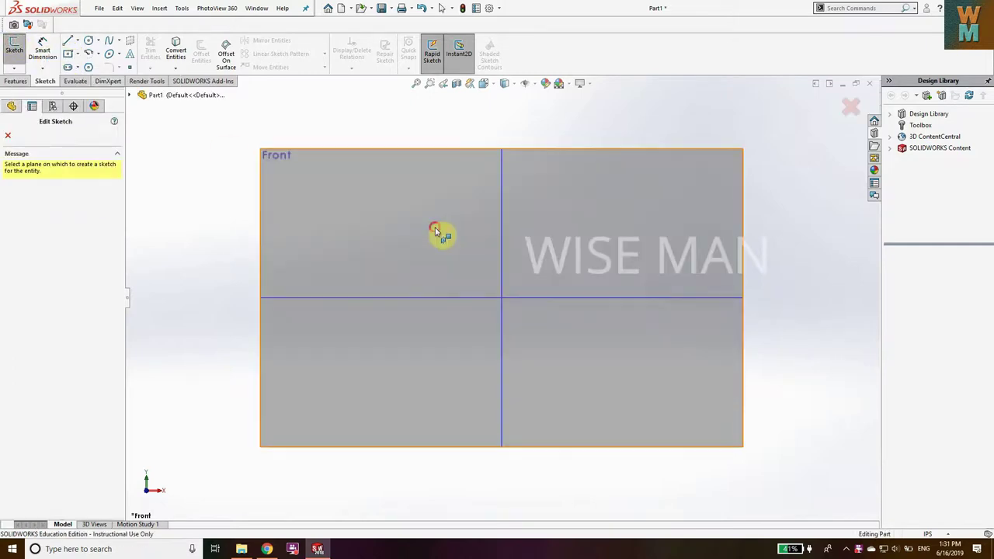
left_click(442, 230)
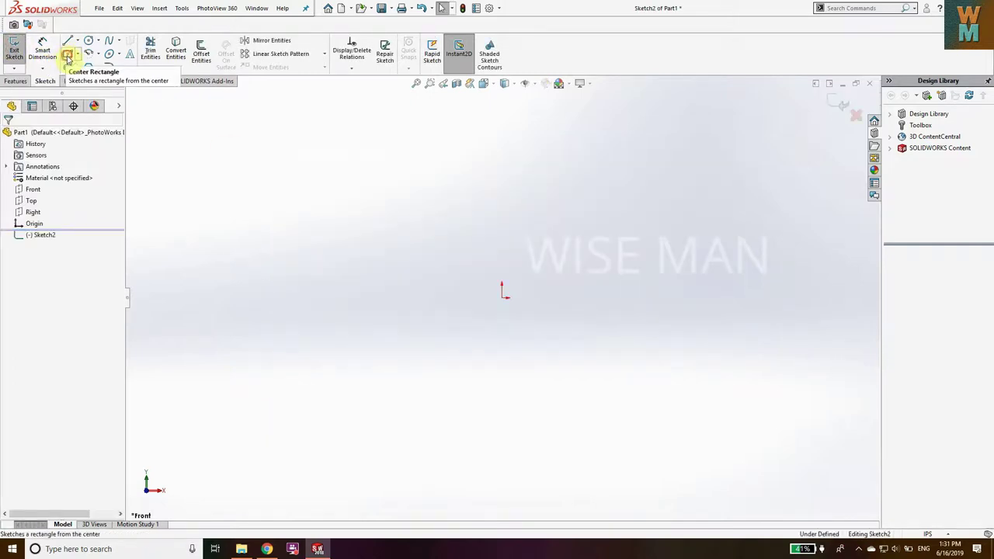
left_click(68, 56)
left_click(502, 298)
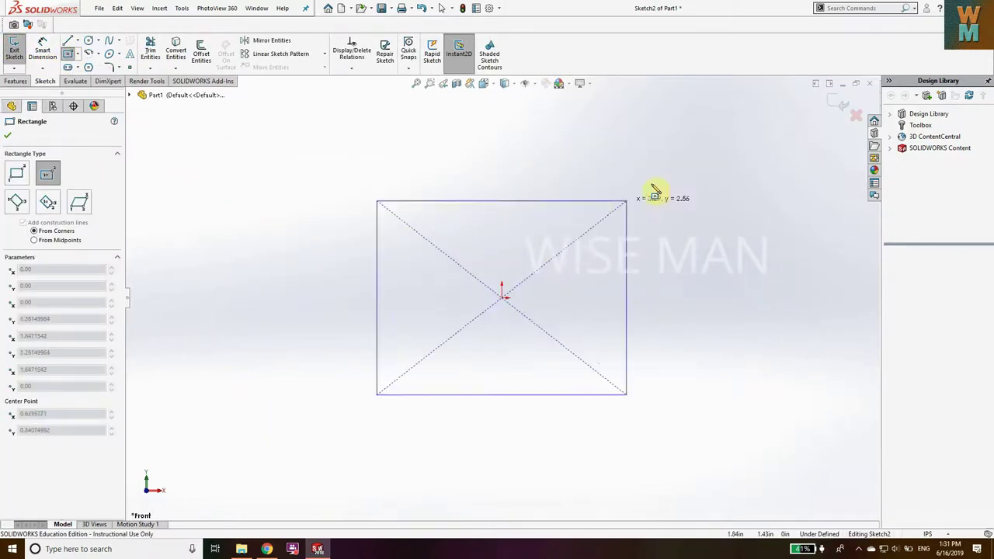
left_click(773, 163)
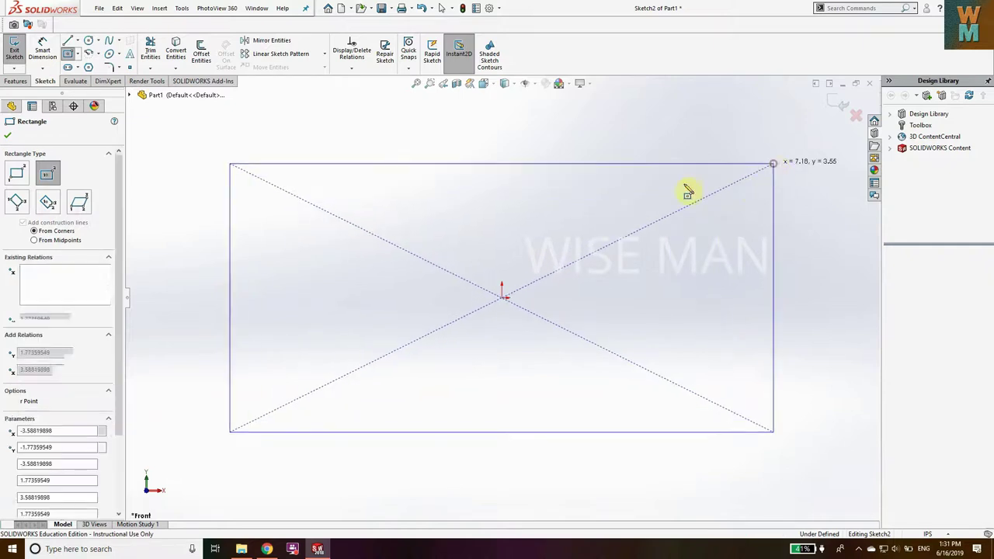
- Dimension the rectangle's right vertical edge to 5 in
left_click(42, 52)
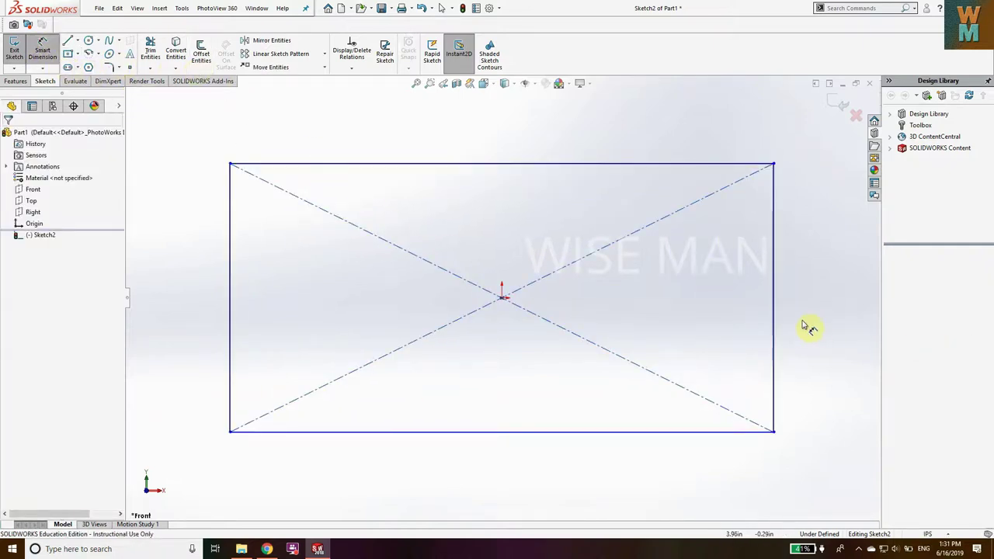
left_click(774, 321)
left_click(825, 297)
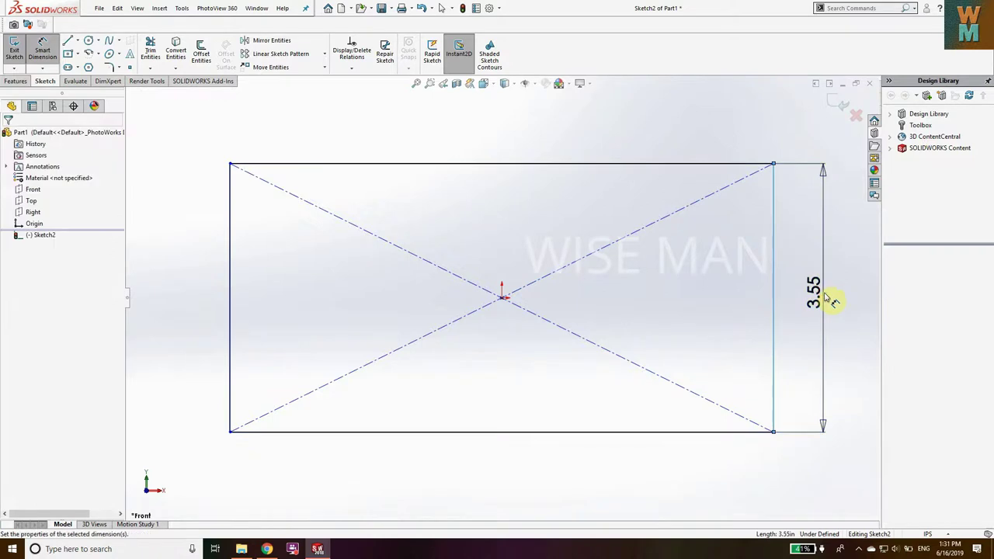
type("5")
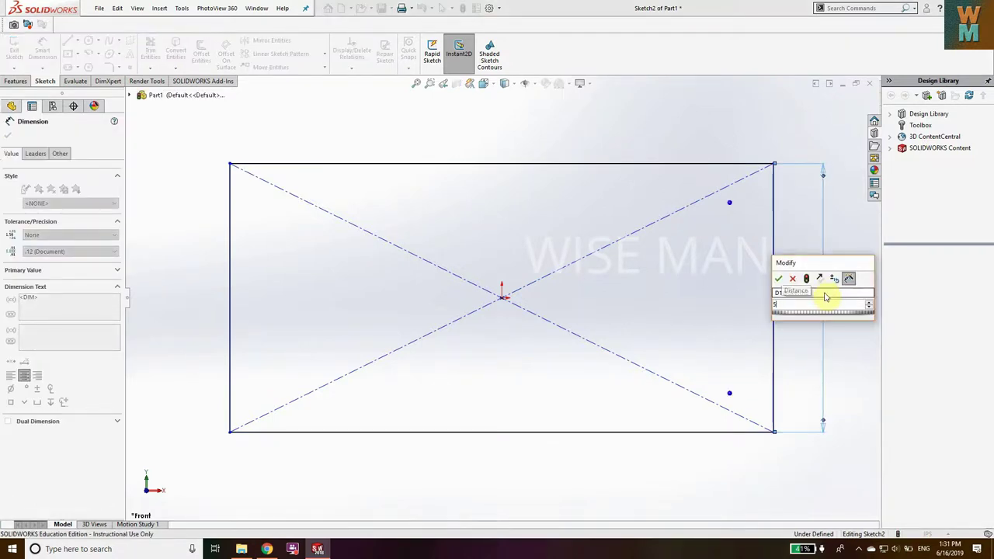
key("Return")
- Dimension the rectangle's upper horizontal edge to 15 in
left_click(381, 164)
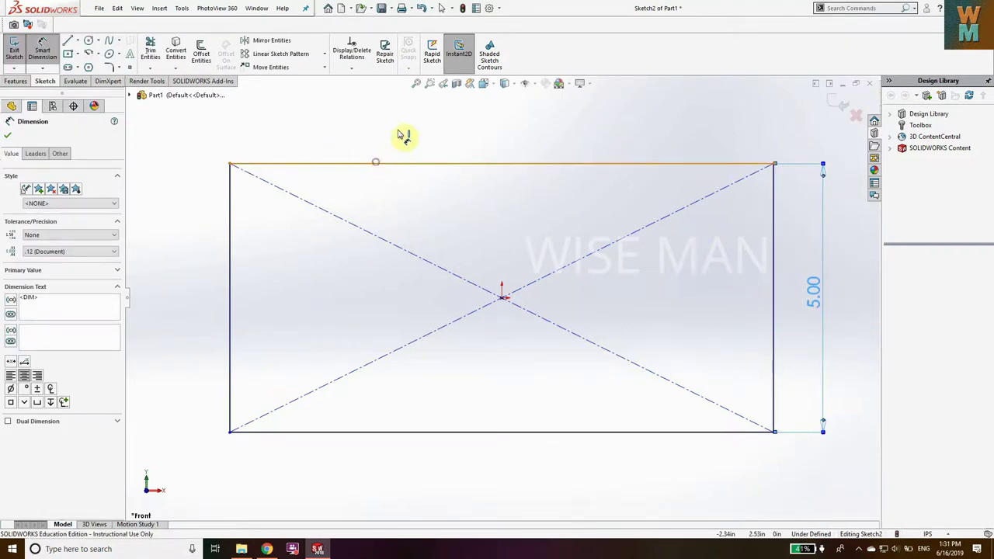
left_click(470, 131)
type("15")
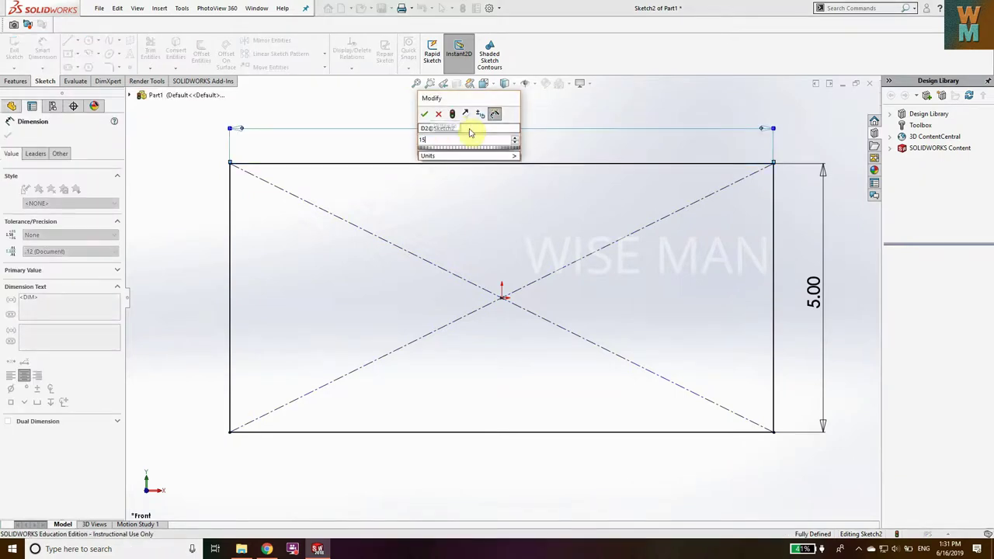
key("Return")
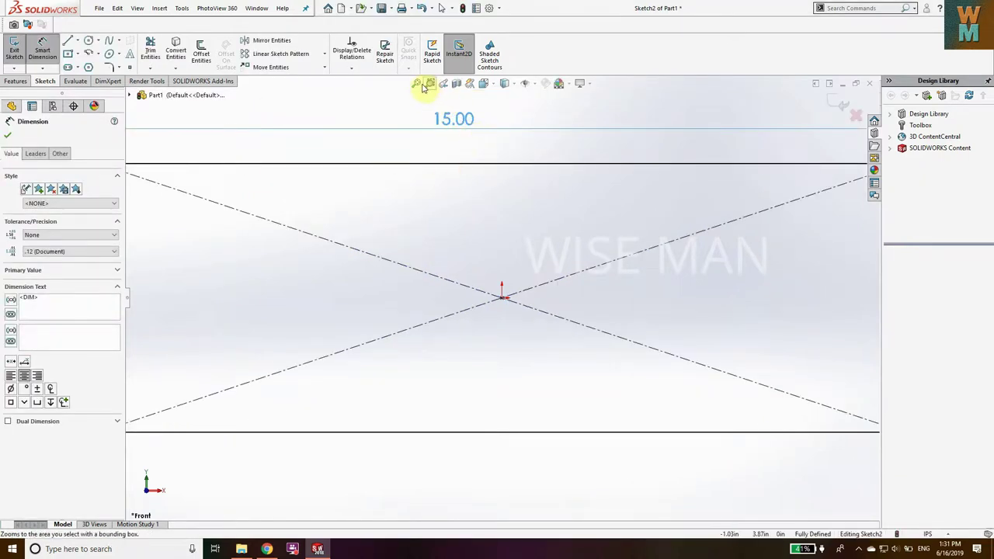
left_click(416, 83)
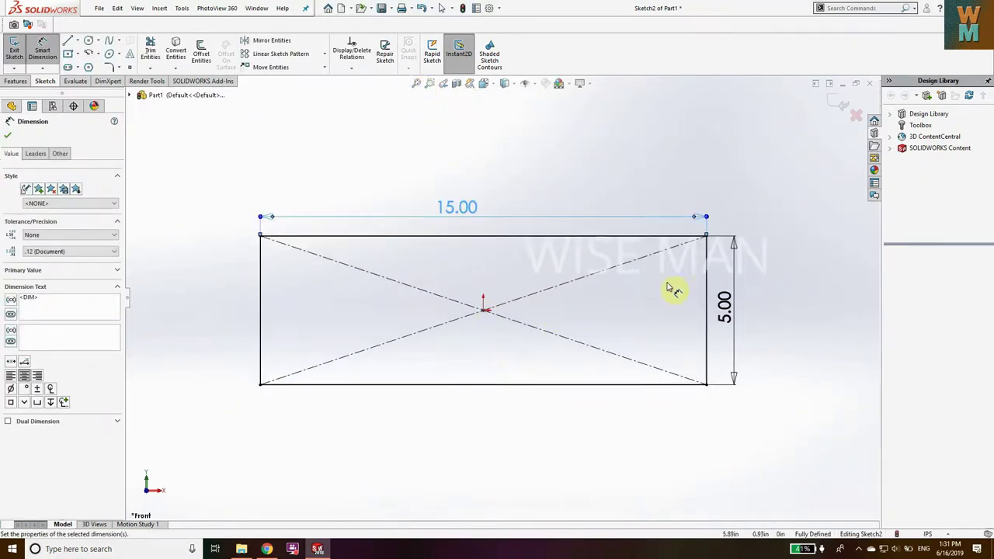
- Extrude the rectangle as a blind boss with a depth of 0.5 in
left_click(15, 81)
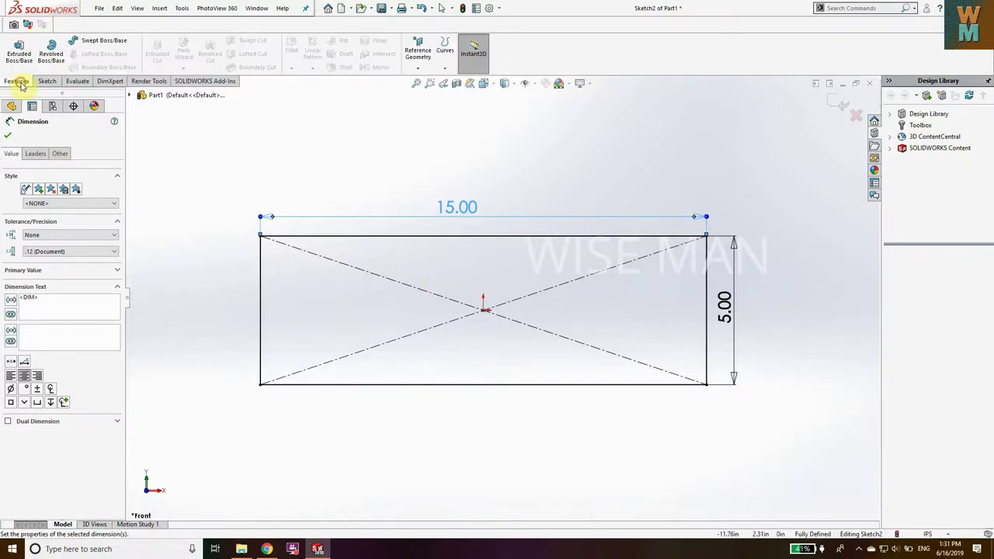
left_click(18, 51)
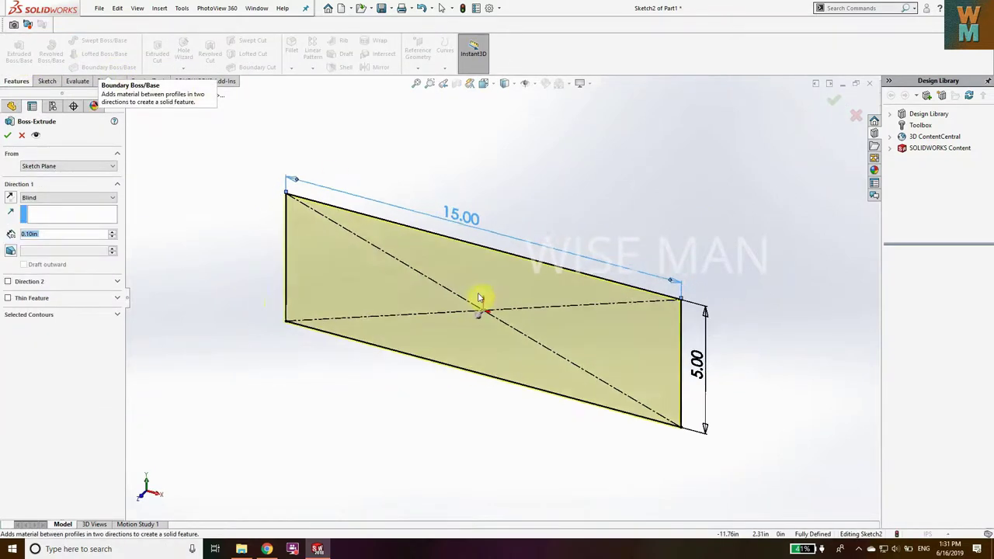
type("1")
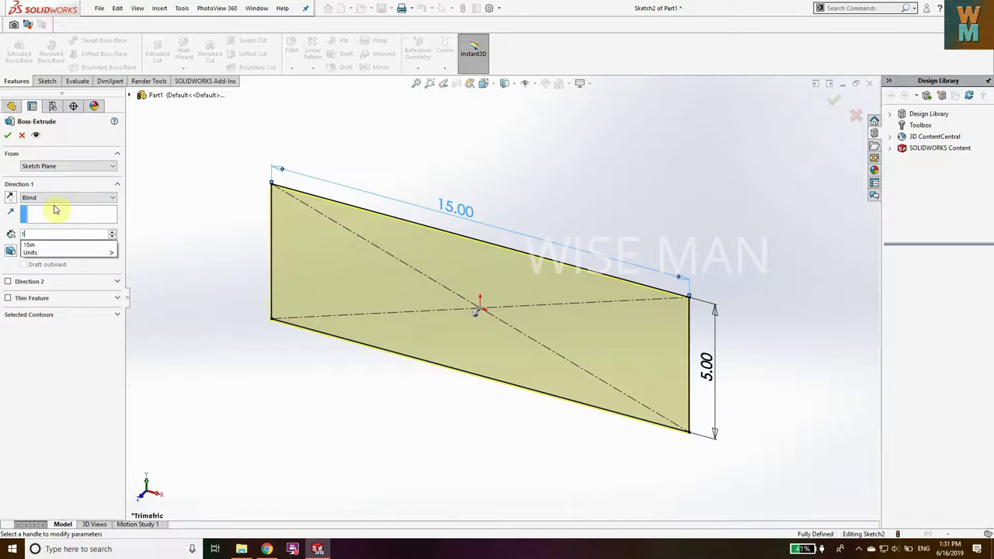
key("Return")
type("0.5")
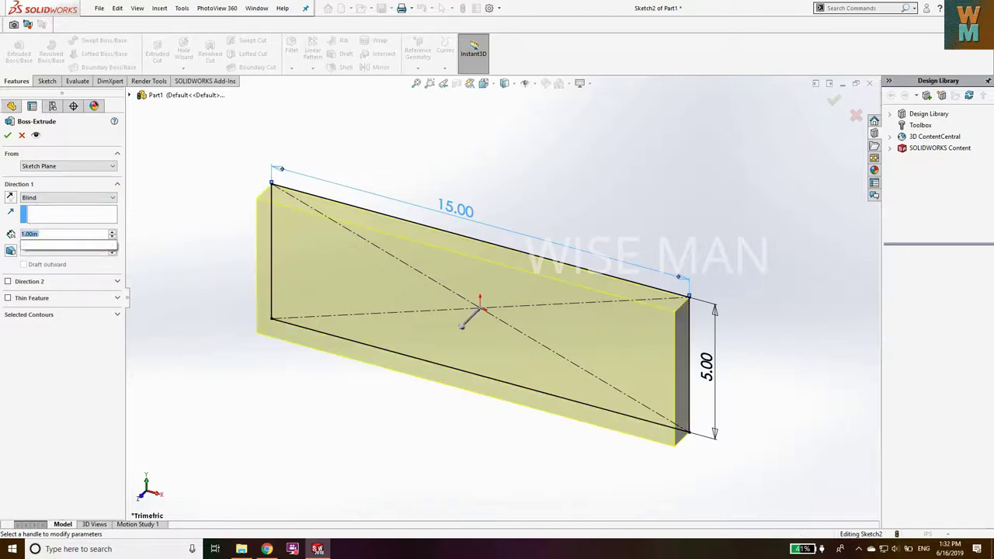
key("Return")
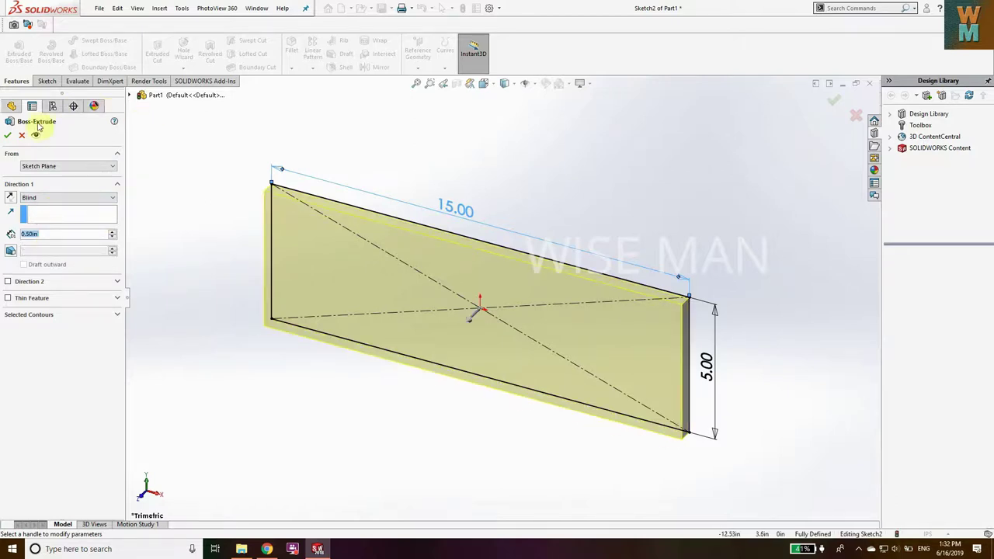
left_click(6, 137)
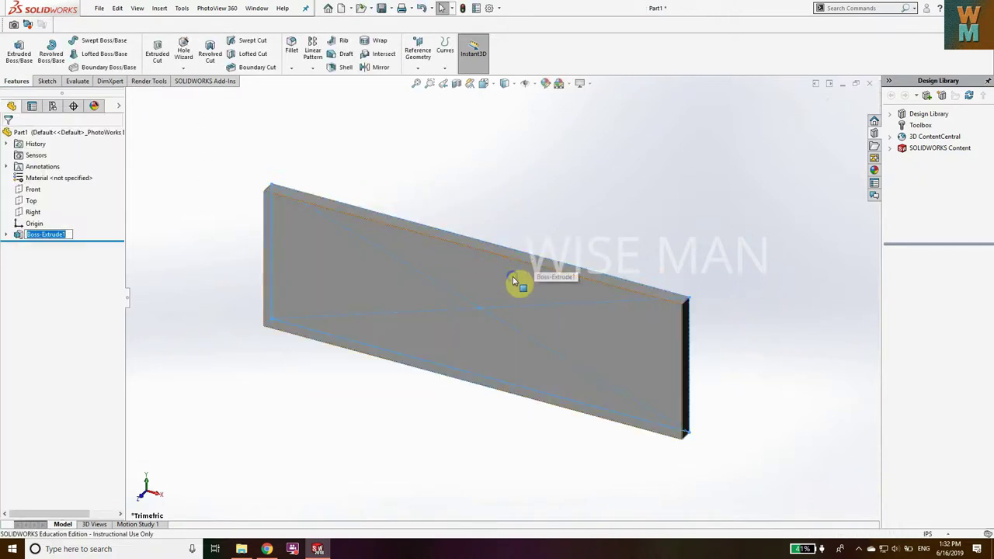
- Orient the view normal to the plate's large front face and start a new sketch on that face
right_click(536, 272)
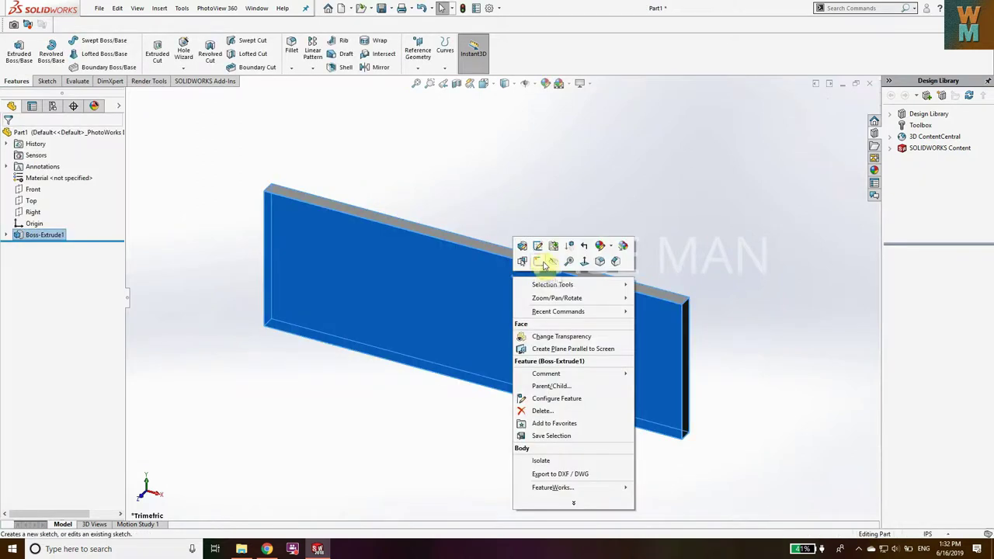
left_click(582, 261)
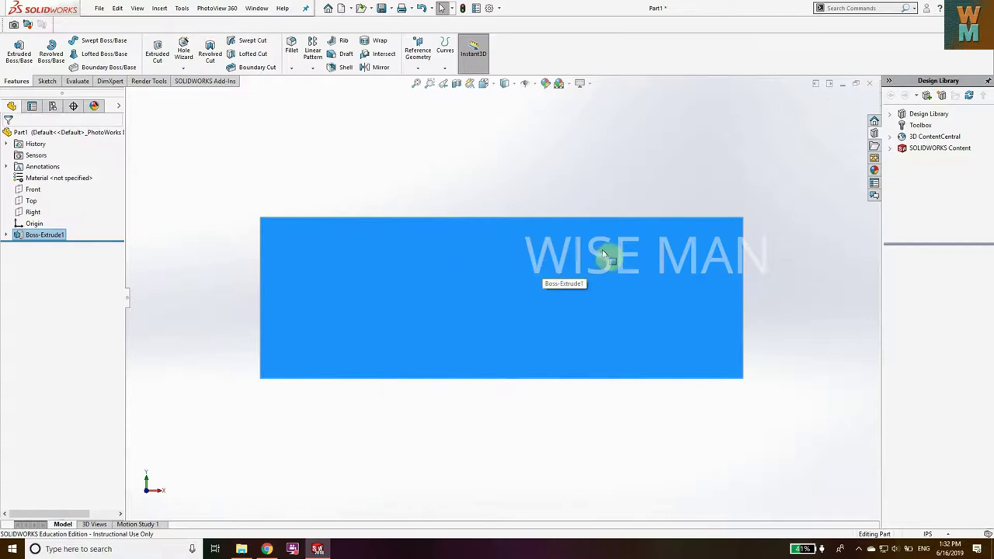
right_click(494, 259)
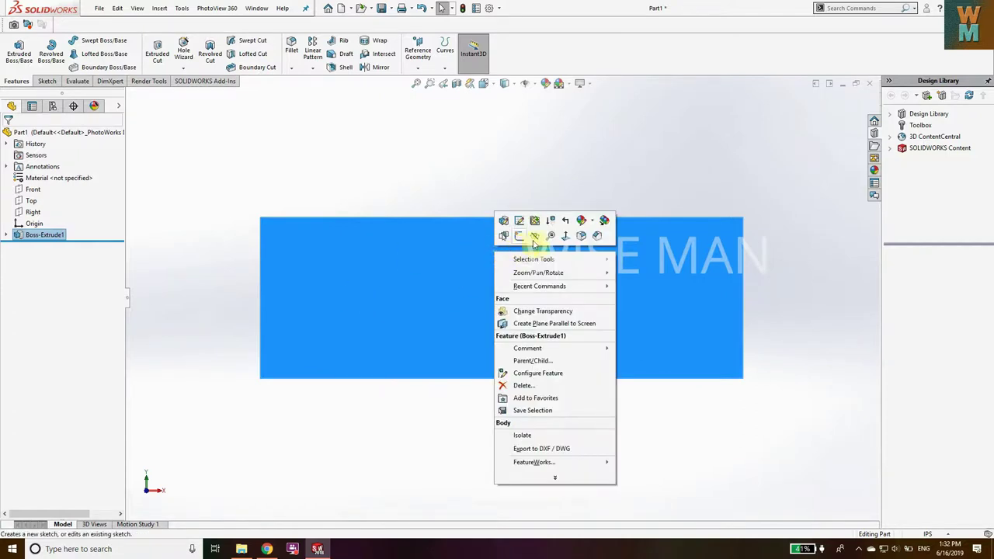
left_click(566, 232)
right_click(492, 262)
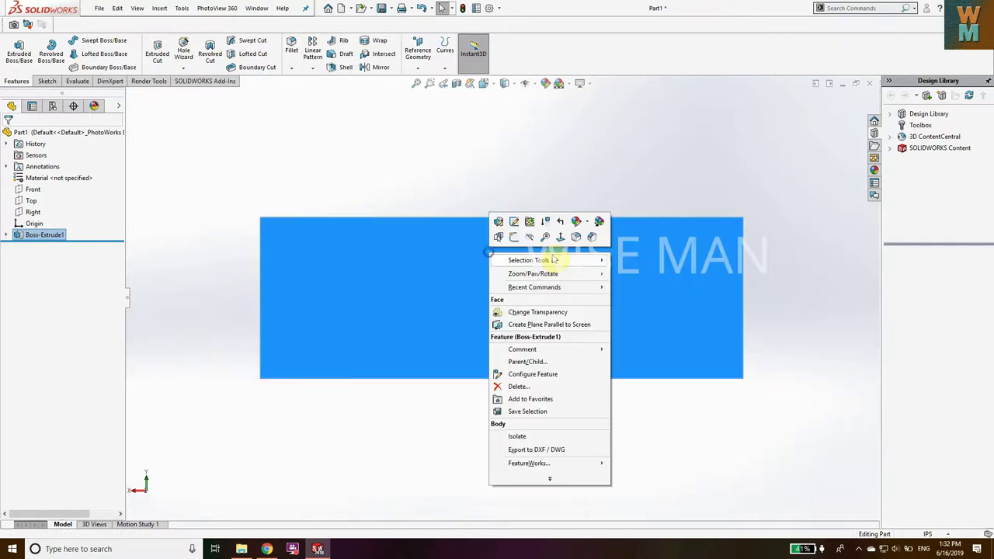
left_click(570, 223)
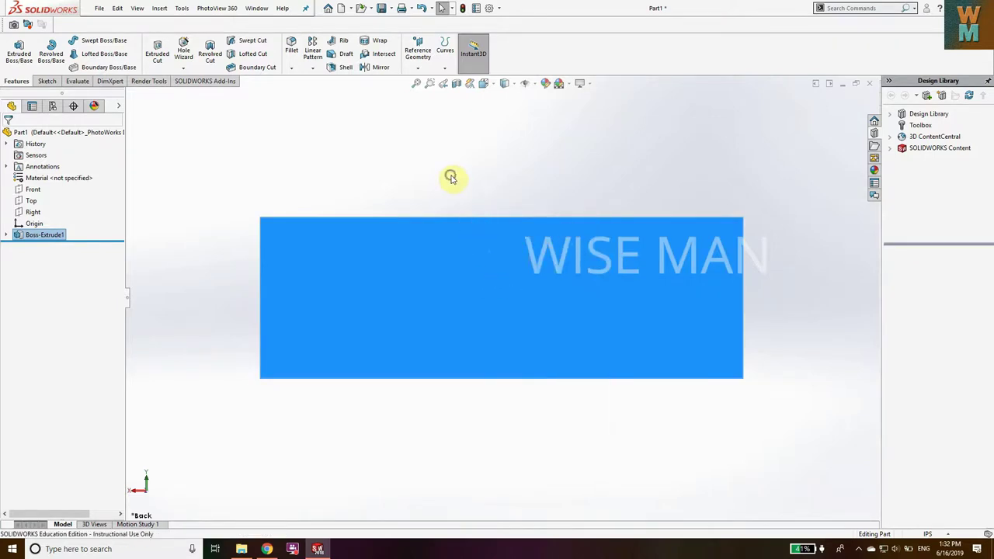
right_click_drag(451, 178, 515, 148)
right_click(481, 276)
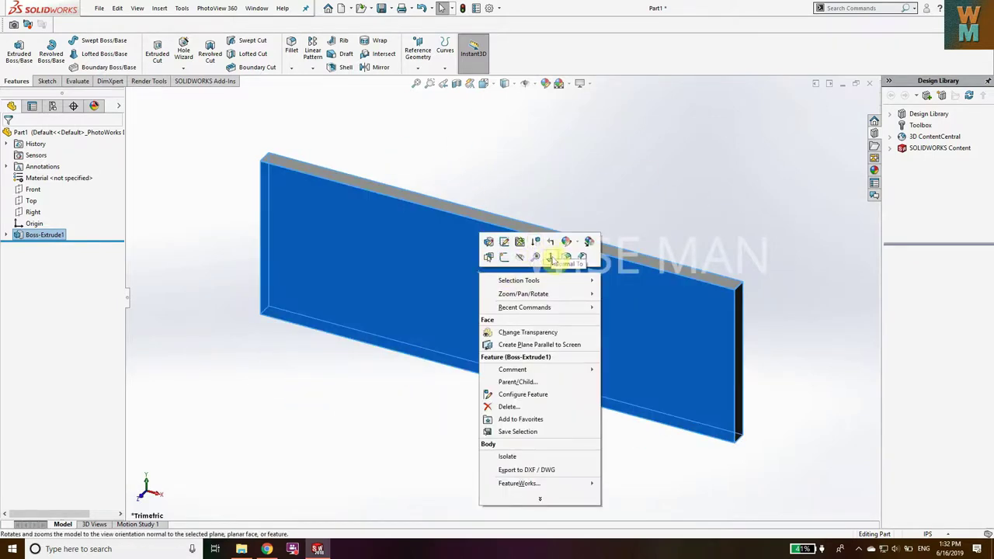
left_click(546, 194)
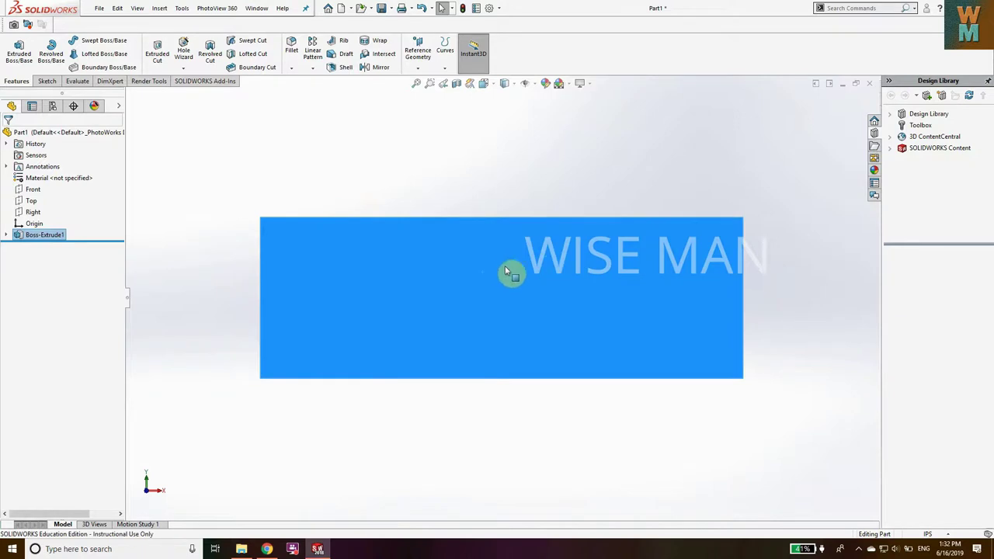
right_click(389, 253)
left_click(416, 240)
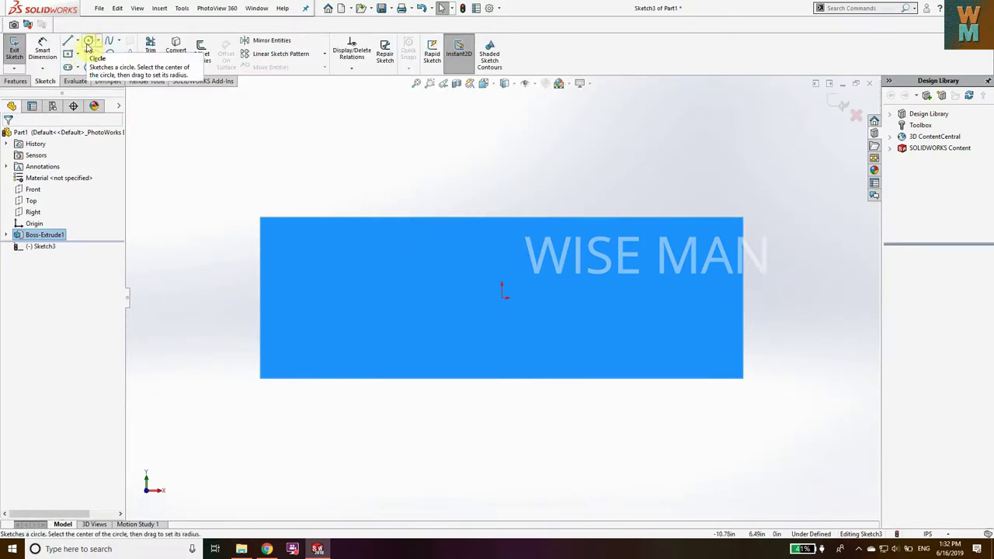
- Sketch two circles level with the origin, about 0.77 in radius on the plate's right side and 0.73 in radius on its left
left_click(88, 44)
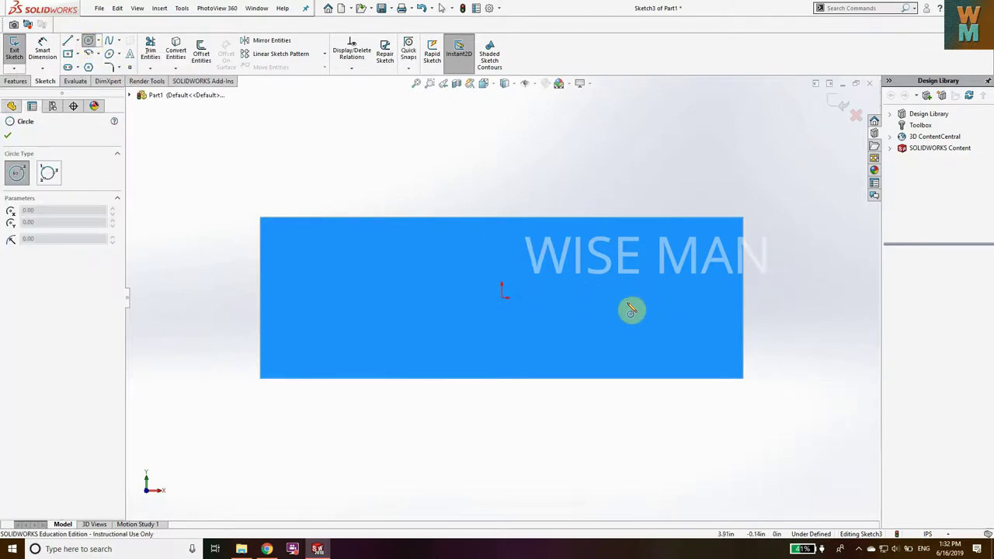
left_click(645, 298)
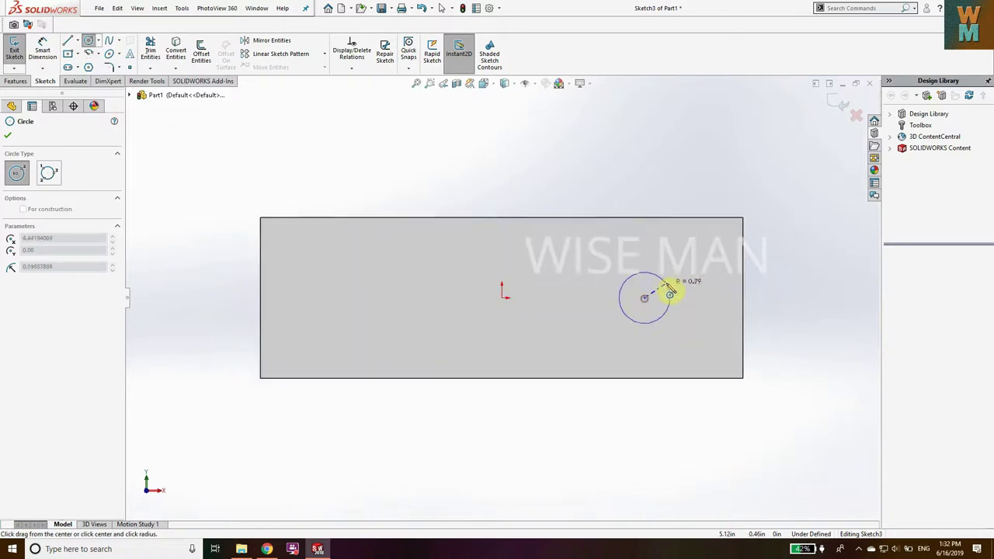
left_click(667, 288)
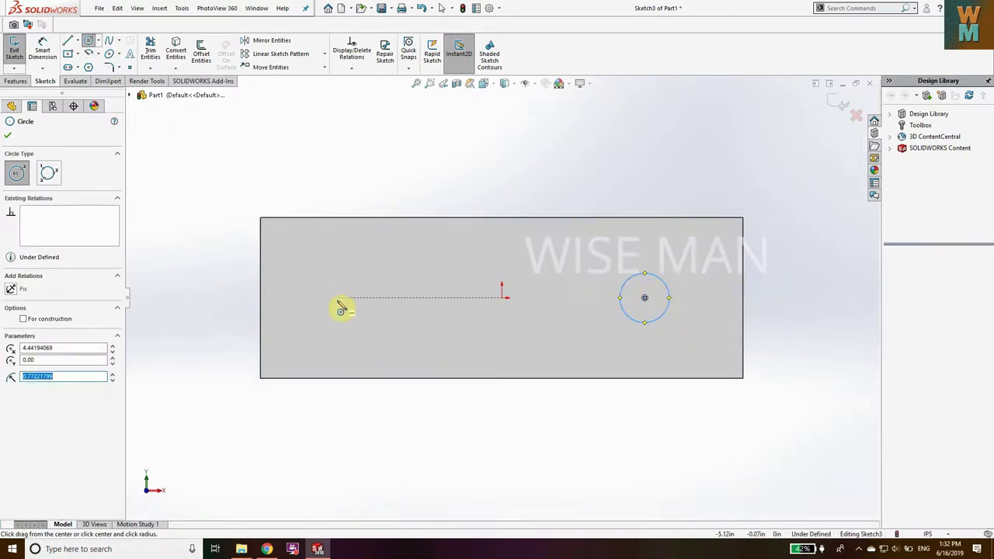
left_click(338, 298)
left_click(350, 276)
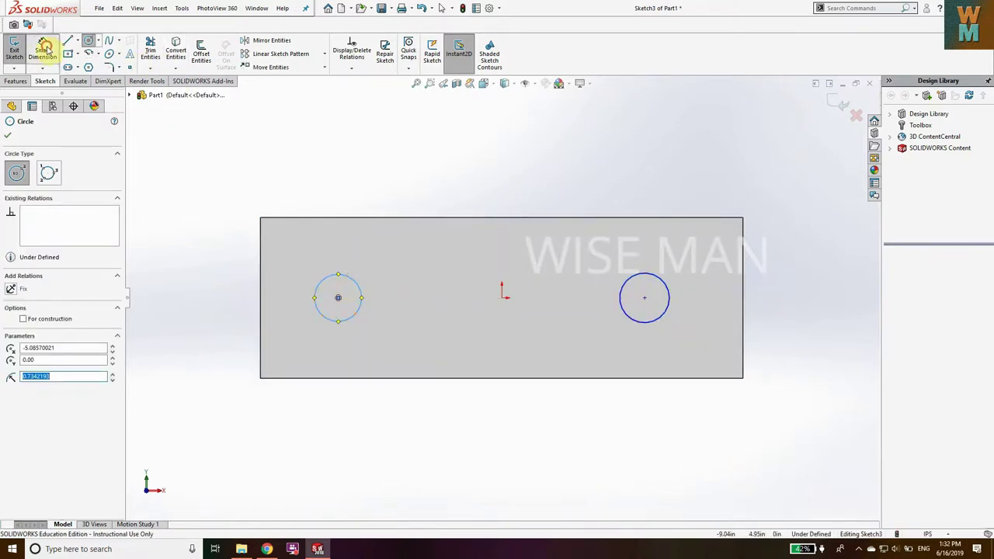
- Dimension the horizontal distance from the origin to the right circle's center as 4 in
left_click(44, 51)
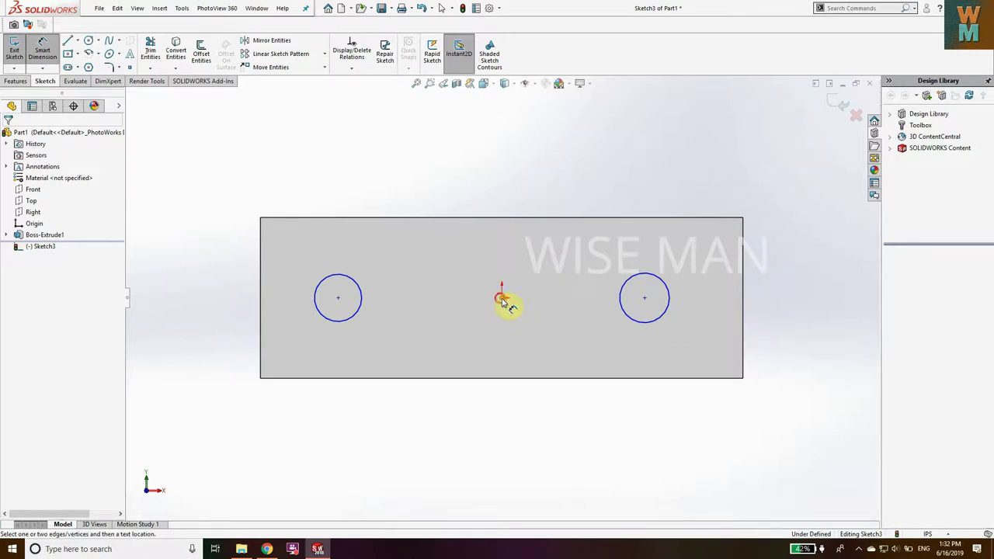
left_click(503, 299)
left_click(645, 298)
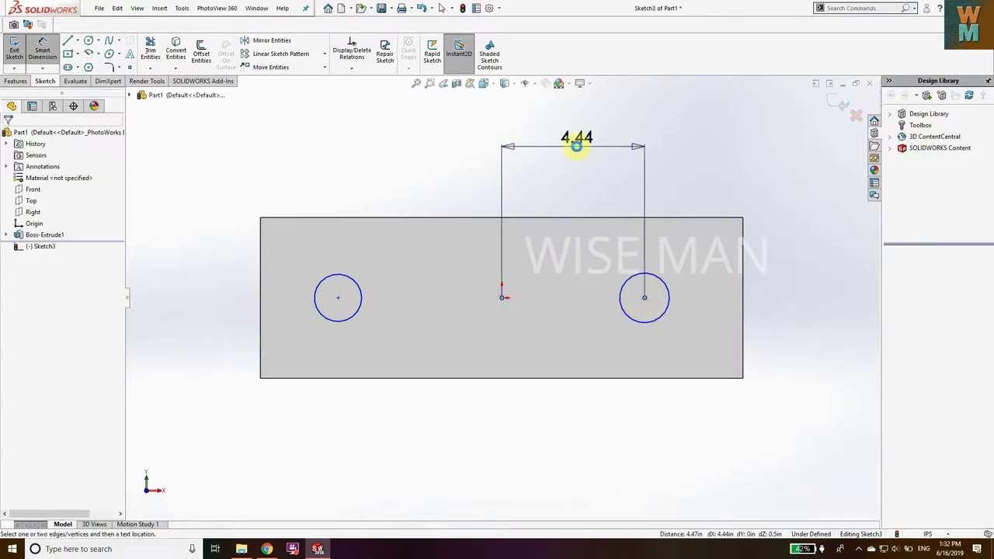
left_click(581, 148)
type("4")
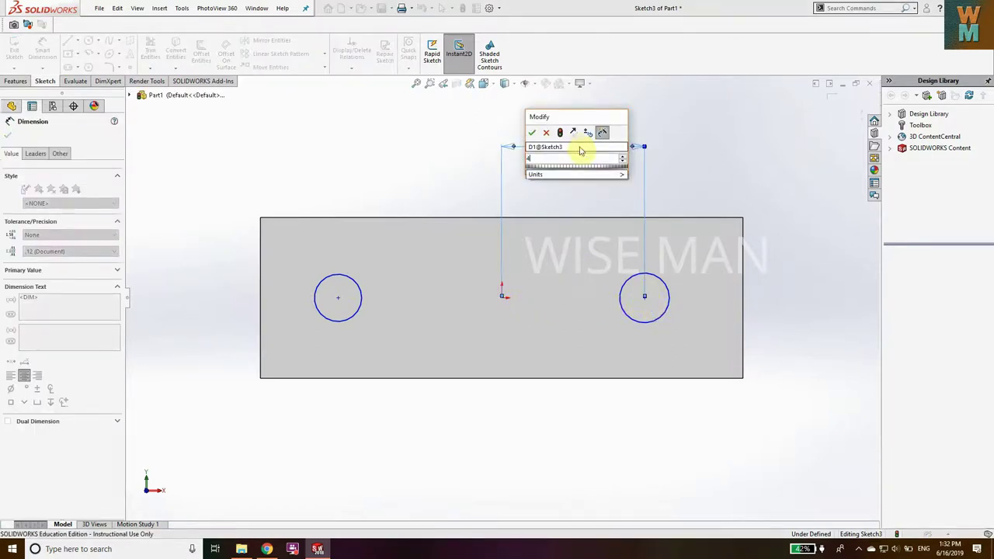
key("Return")
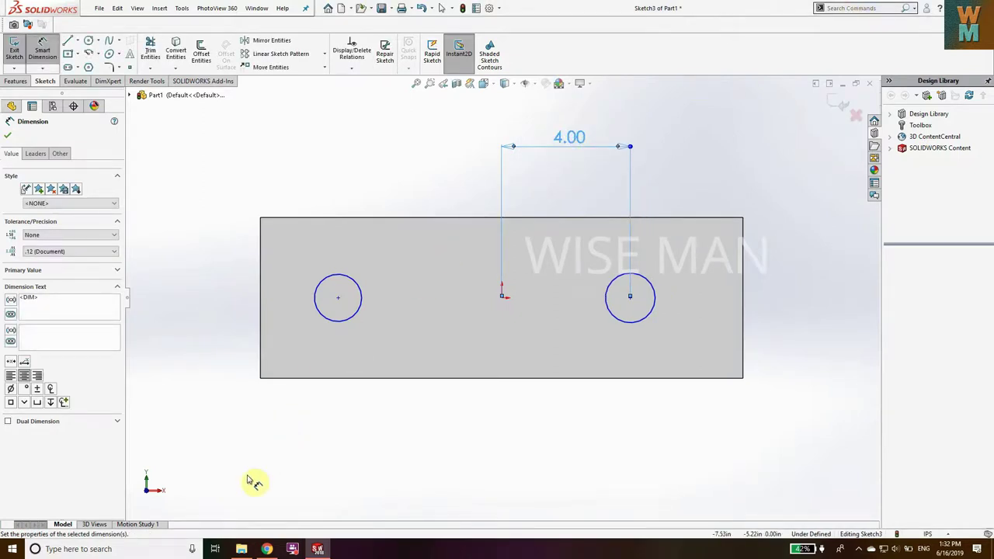
- Dimension the horizontal distance from the left circle's center to the origin as 4 in
left_click(340, 301)
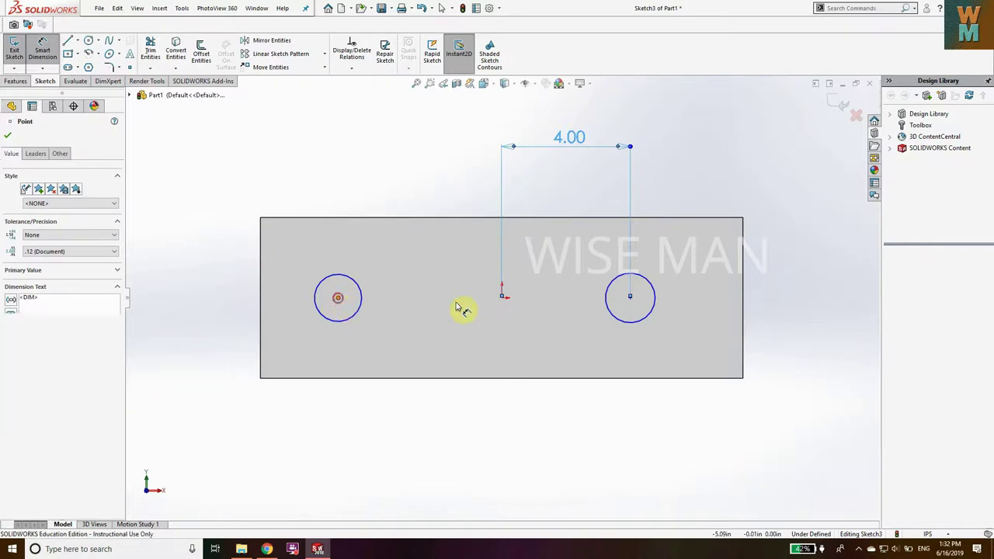
left_click(504, 296)
left_click(412, 174)
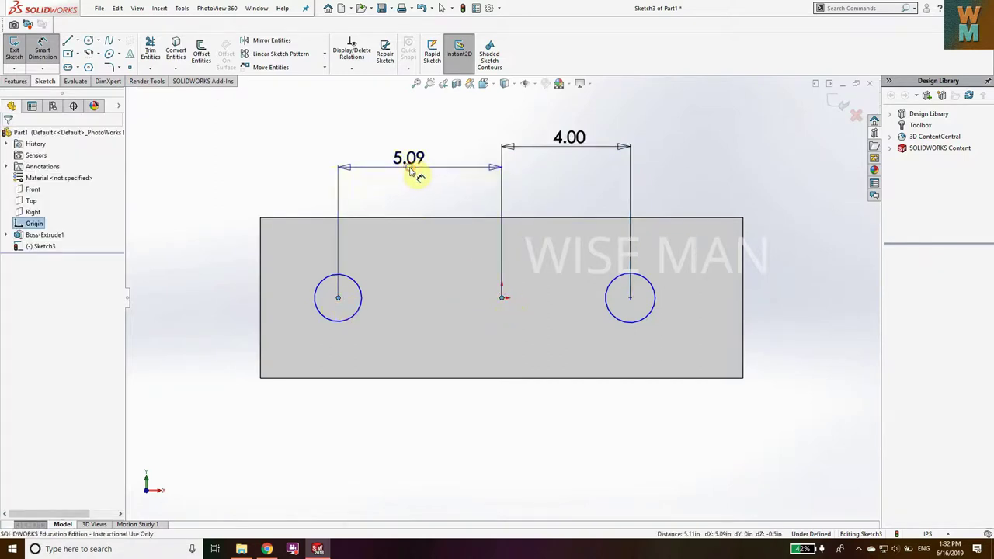
key("Return")
type("4")
key("Return")
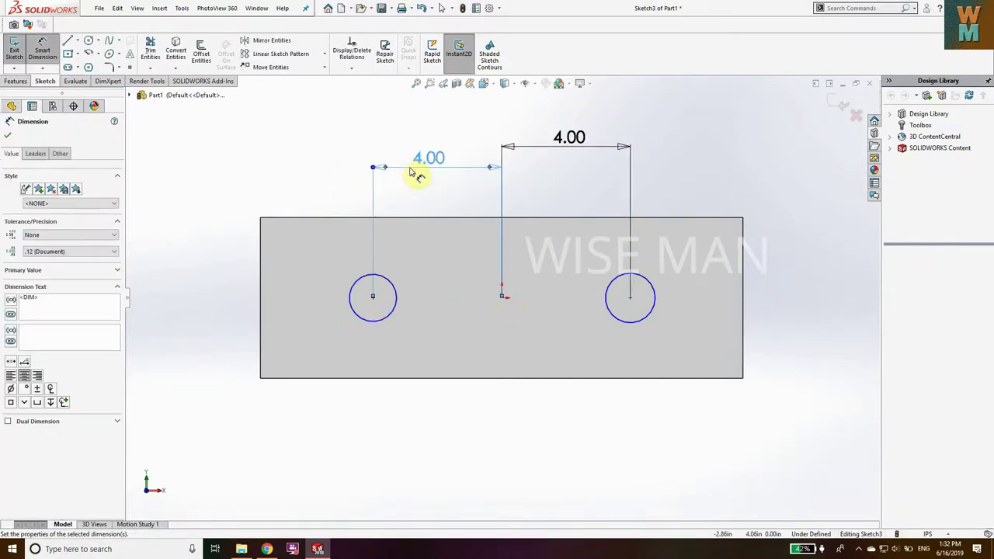
- Dimension the diameters of the left and right circles as 1 in each
left_click(372, 327)
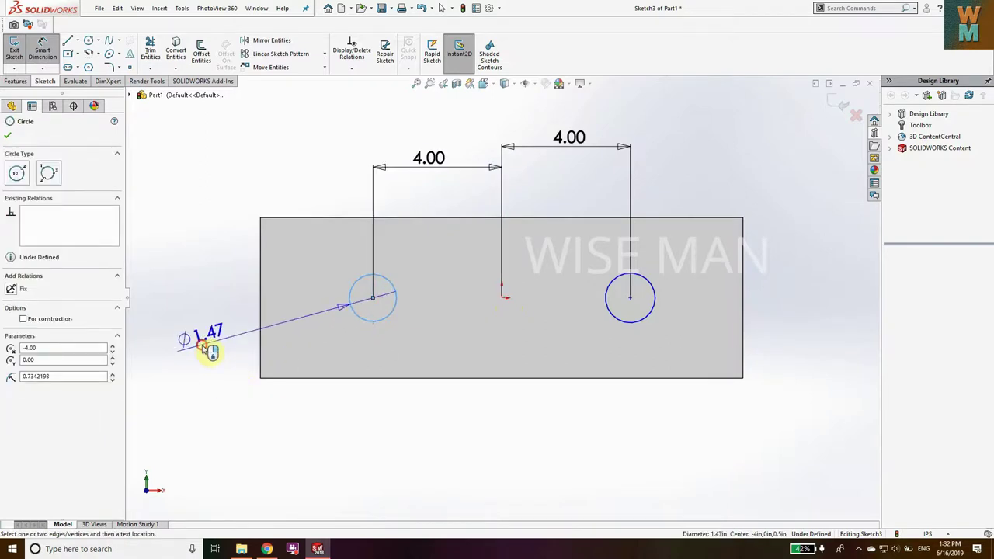
left_click(206, 350)
type("1.46843861in")
key("Return")
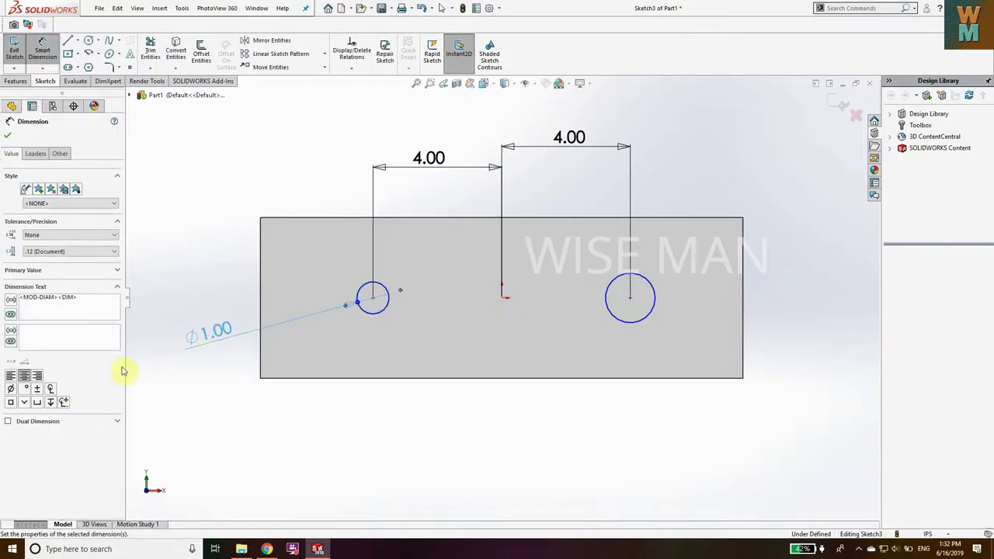
left_click(654, 292)
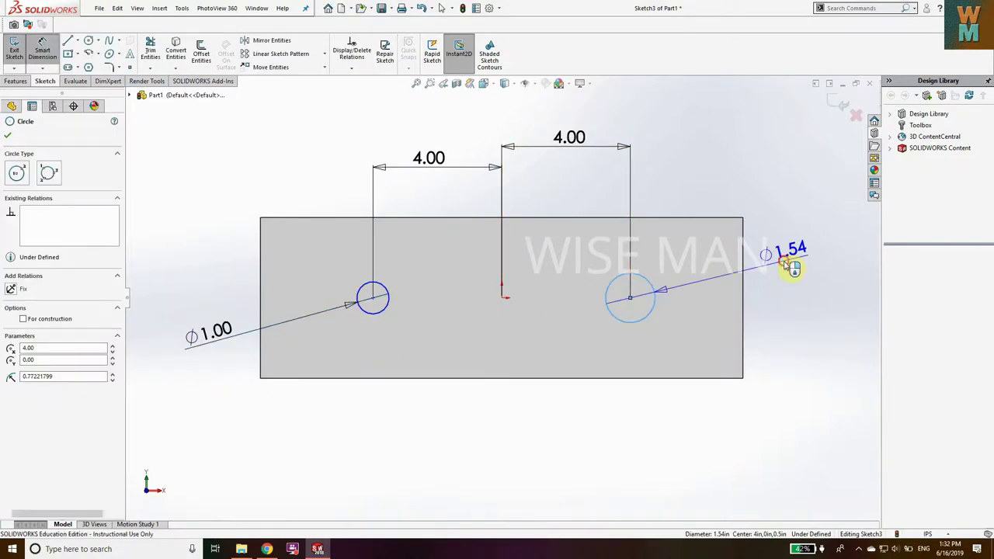
left_click(783, 265)
type("1")
key("Return")
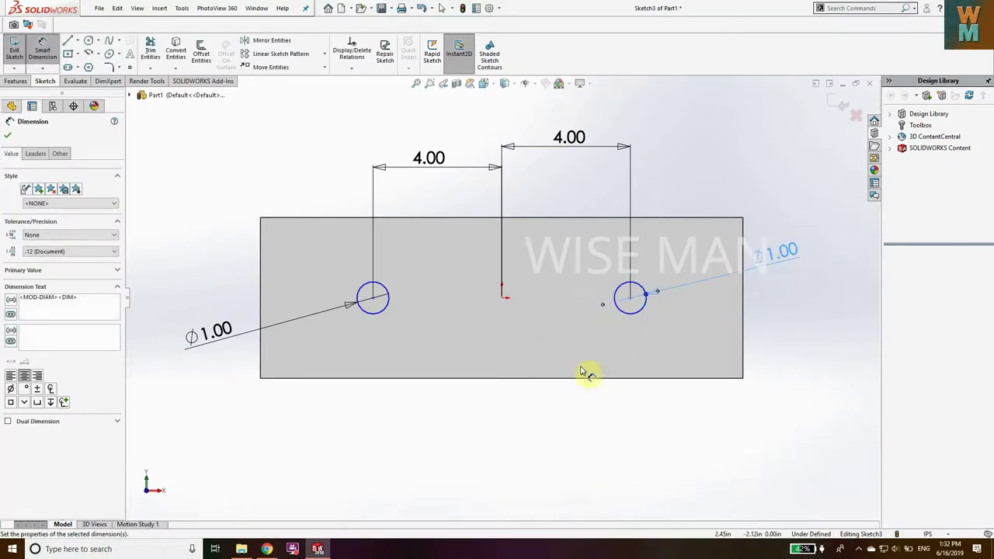
- Dimension the vertical distance from each circle's center to the plate's bottom edge as 2.5 in
left_click(373, 298)
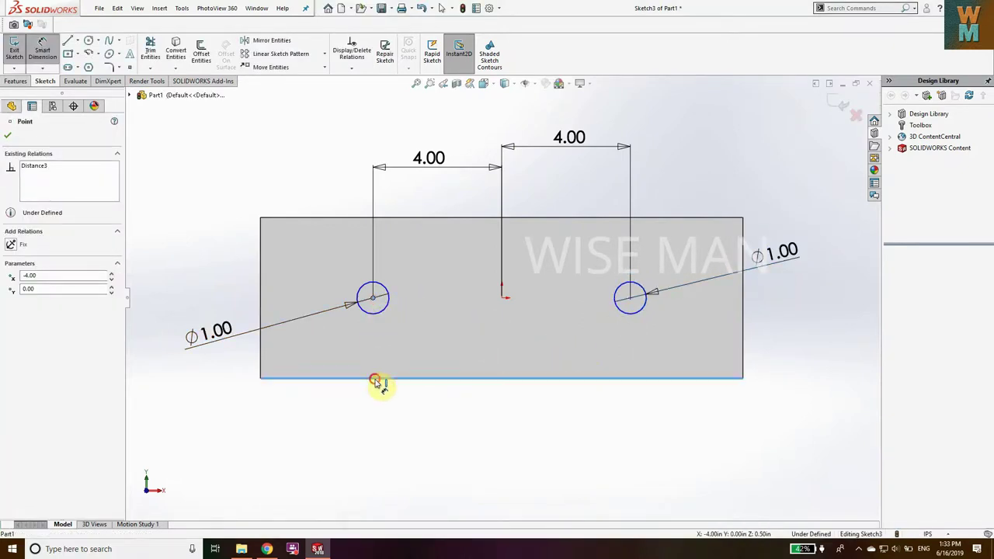
left_click(379, 378)
left_click(155, 353)
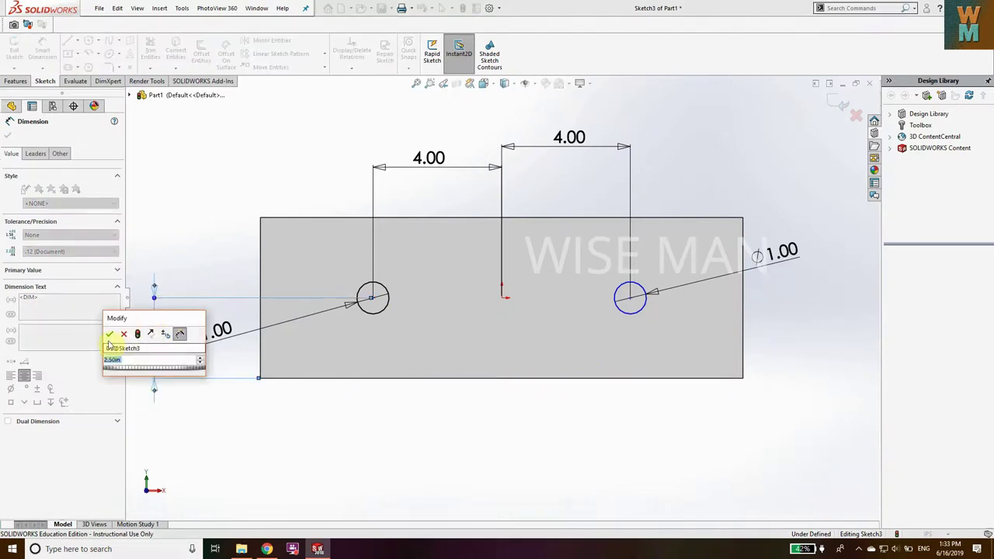
key("Return")
left_click(631, 298)
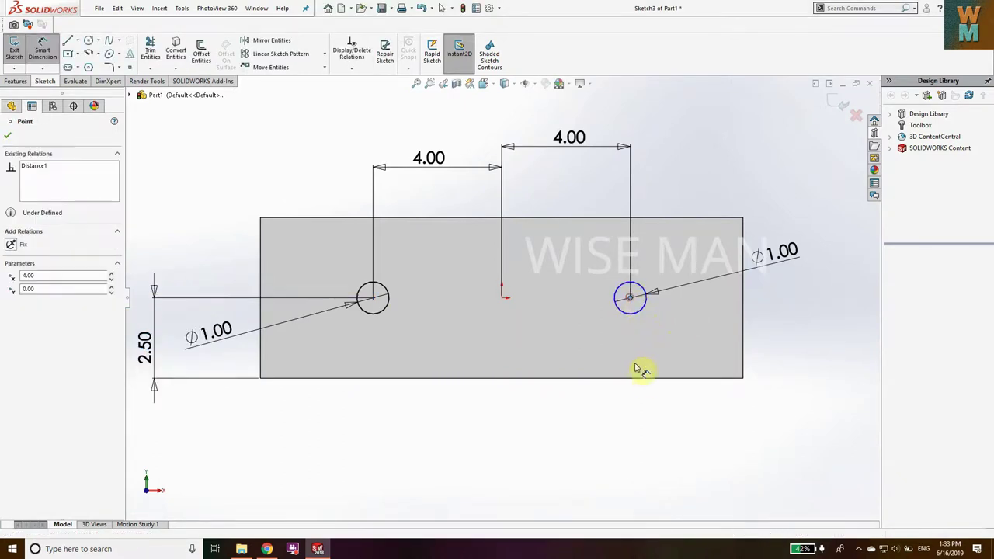
left_click(643, 378)
left_click(792, 337)
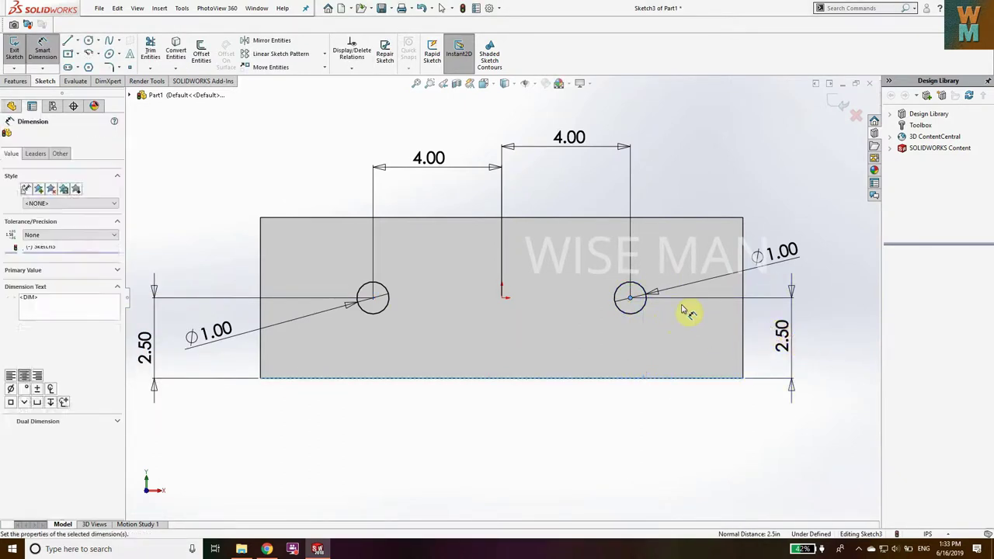
left_click(746, 322)
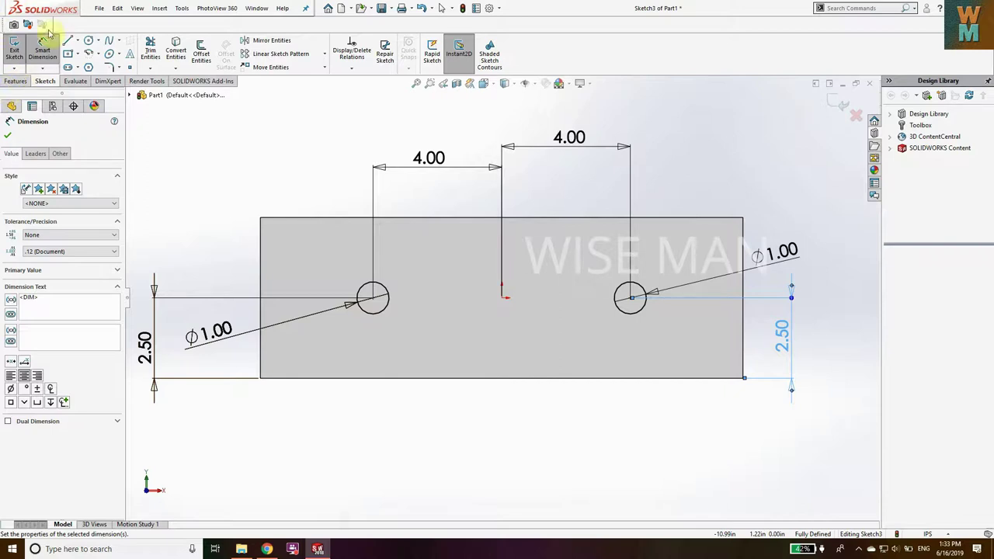
- Extrude the two circles as a blind boss 4 in deep, merged with the plate
left_click(15, 81)
left_click(19, 53)
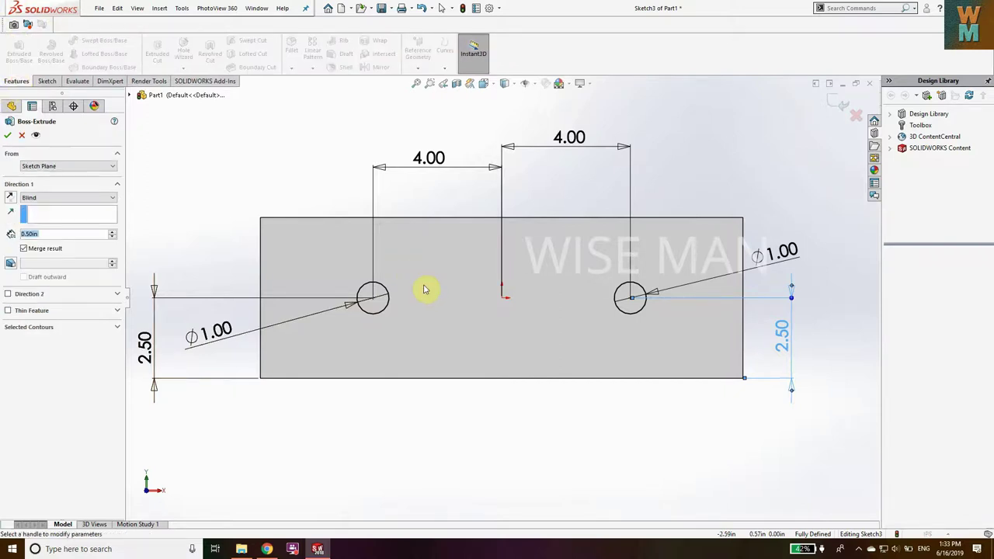
right_click_drag(683, 178, 717, 152)
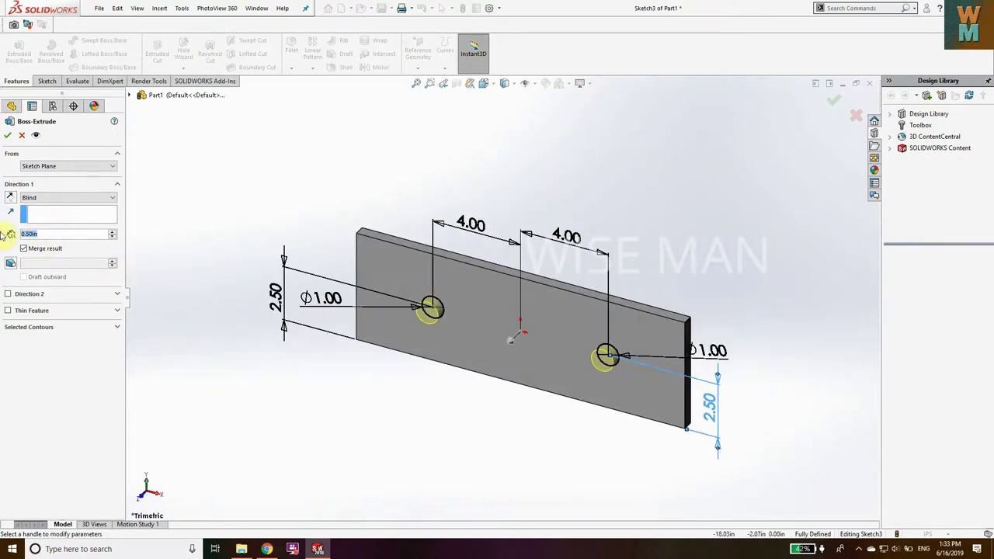
type("4")
key("Return")
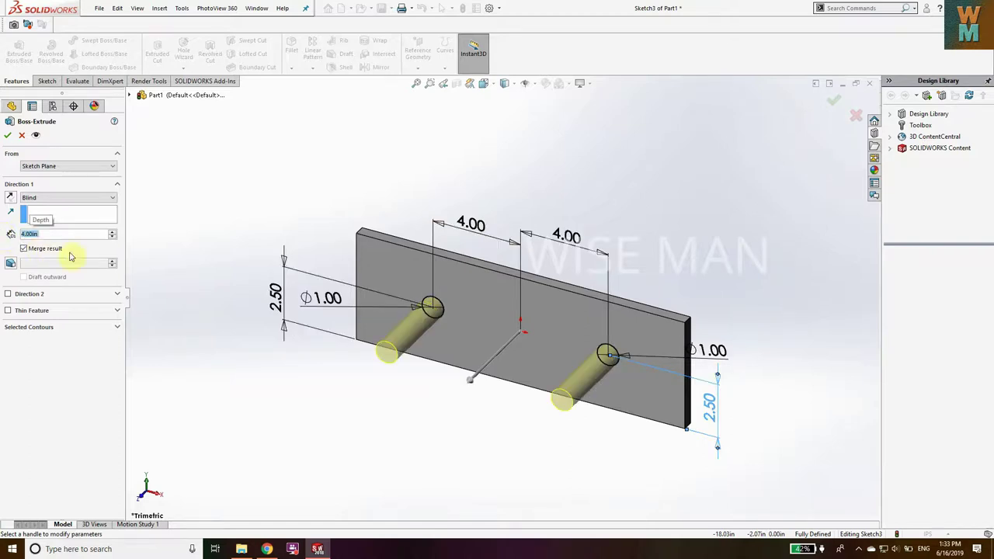
left_click(7, 137)
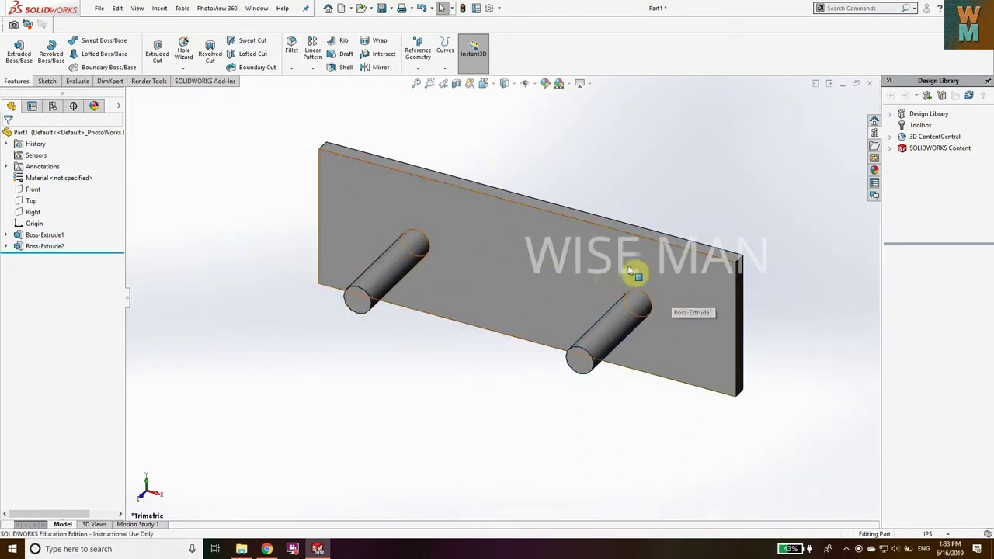
- Start saving the part and go up to the Solidworks ME09 folder as the save location
left_click(382, 9)
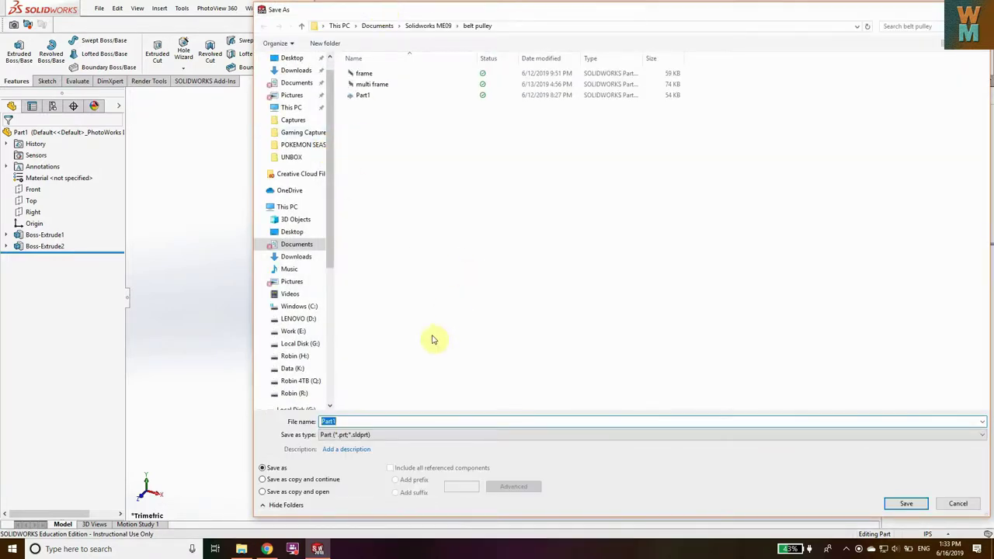
left_click(302, 25)
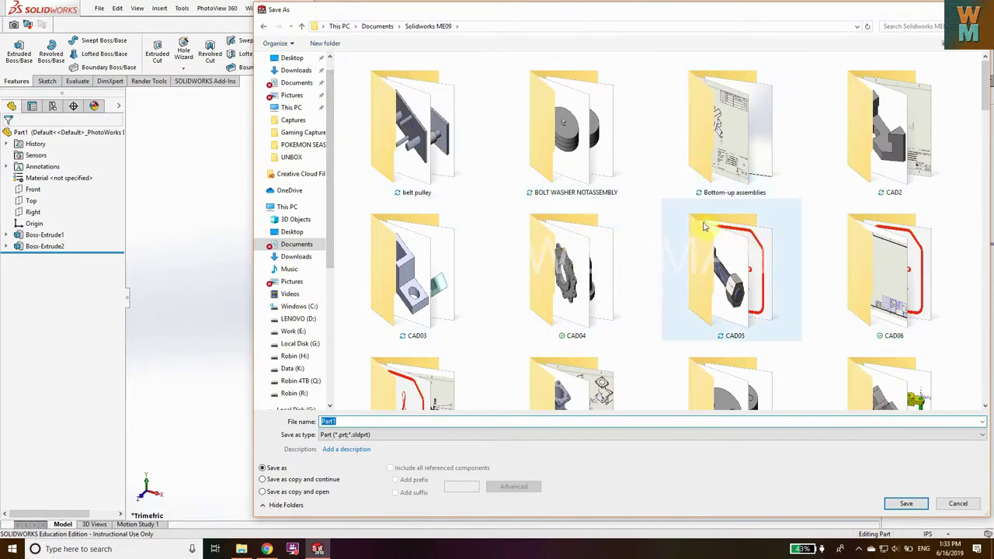
scroll(705, 226, "down", 3)
scroll(704, 226, "down", 7)
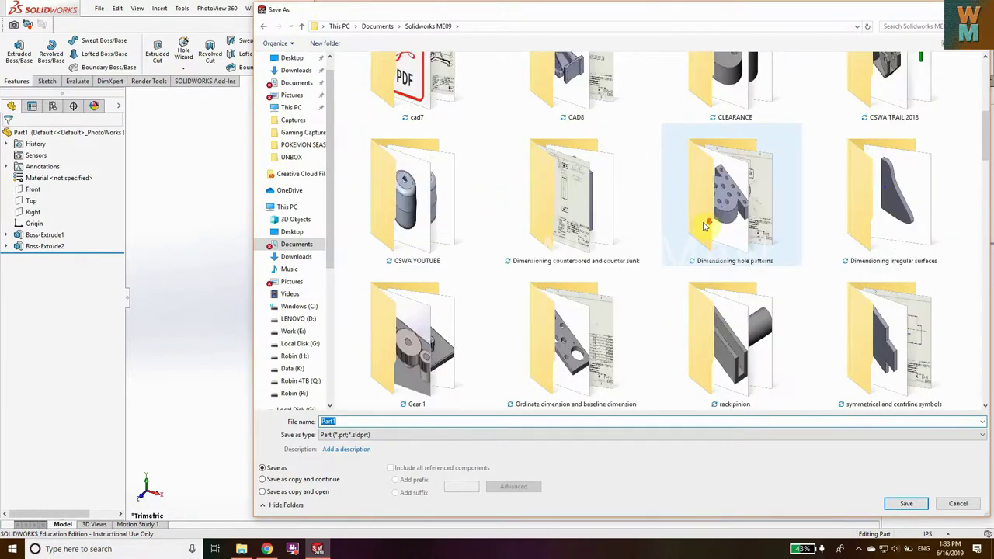
scroll(704, 226, "up", 4)
left_click(457, 298)
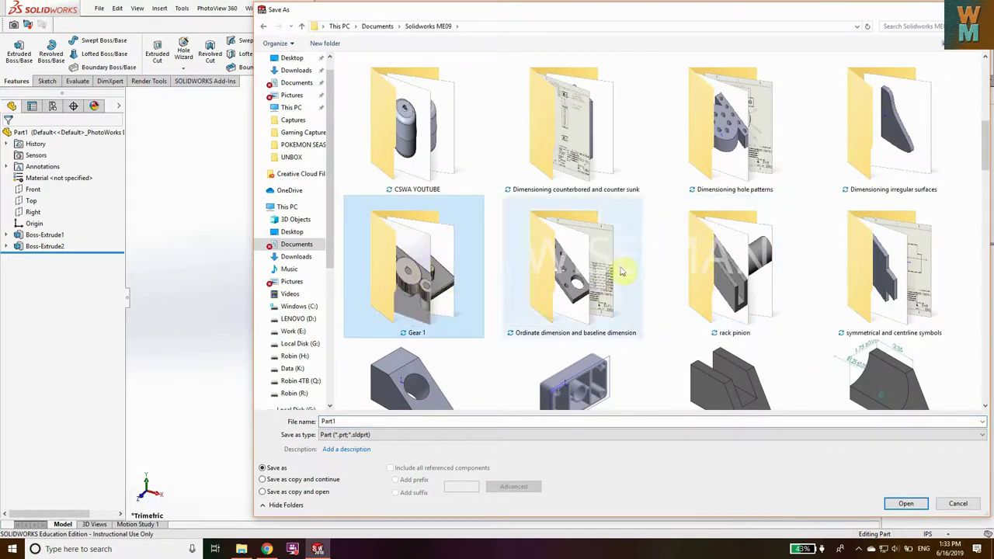
scroll(661, 256, "up", 3)
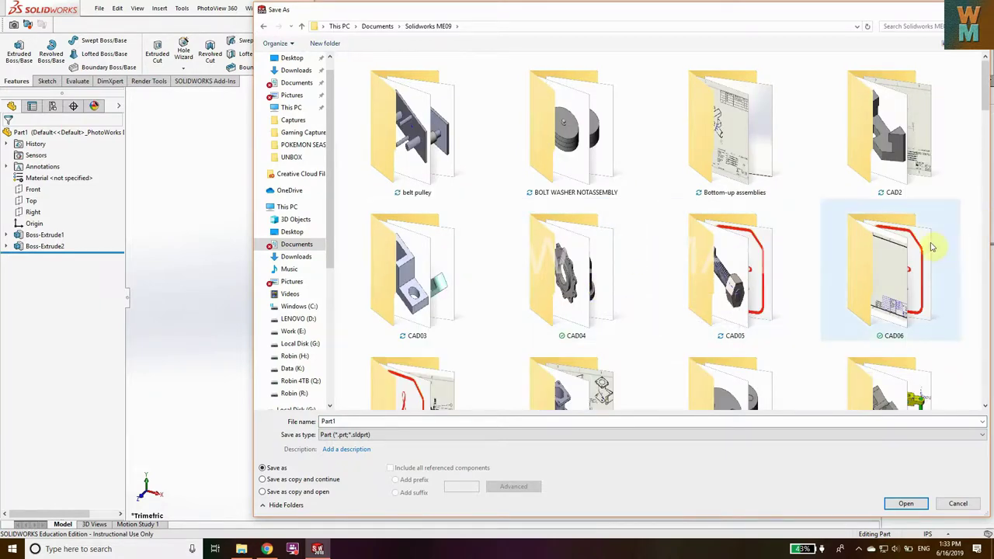
- Create a folder named "chain and sprocket" in Solidworks ME09 and save the part in it as Part1
right_click(967, 196)
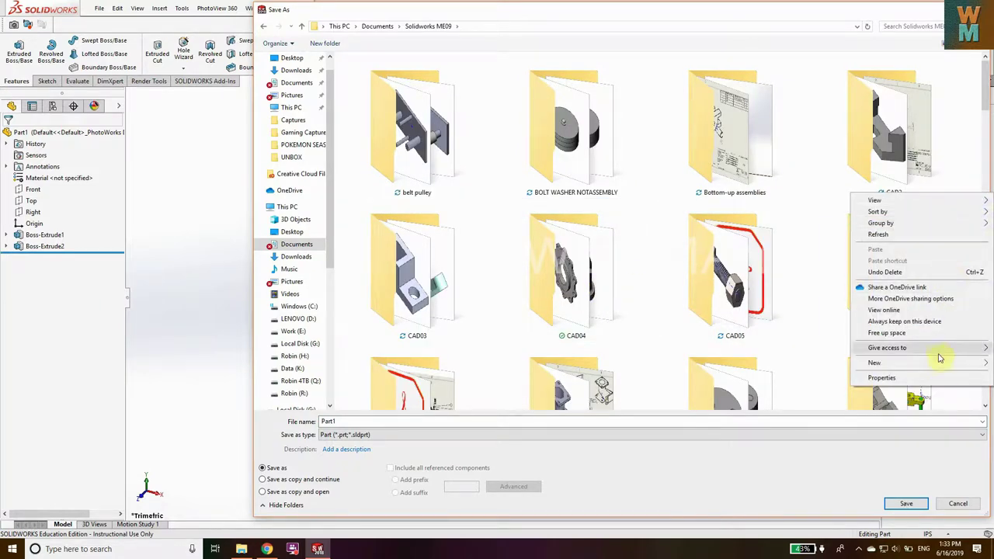
mouse_move(940, 366)
left_click(811, 364)
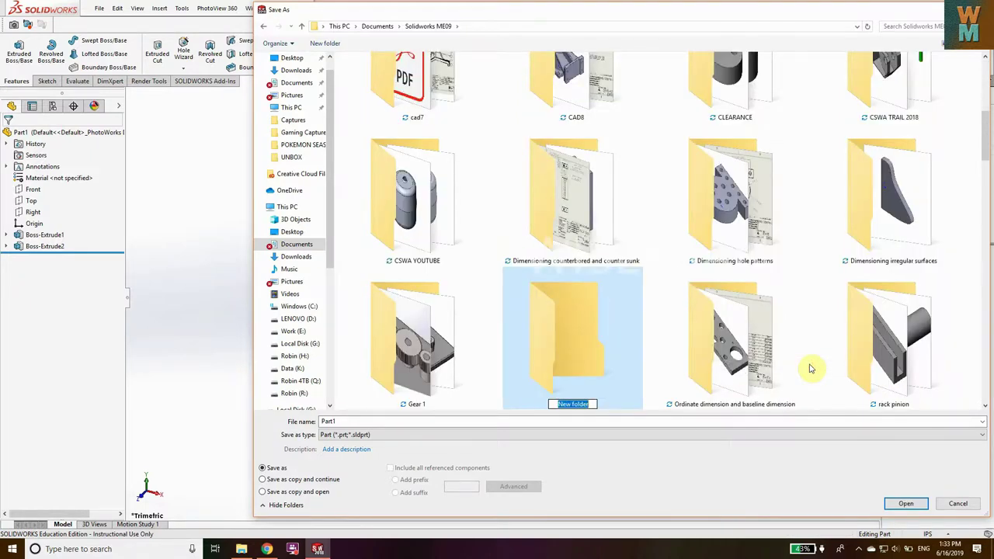
type("chai")
type("n and sproke")
type("c")
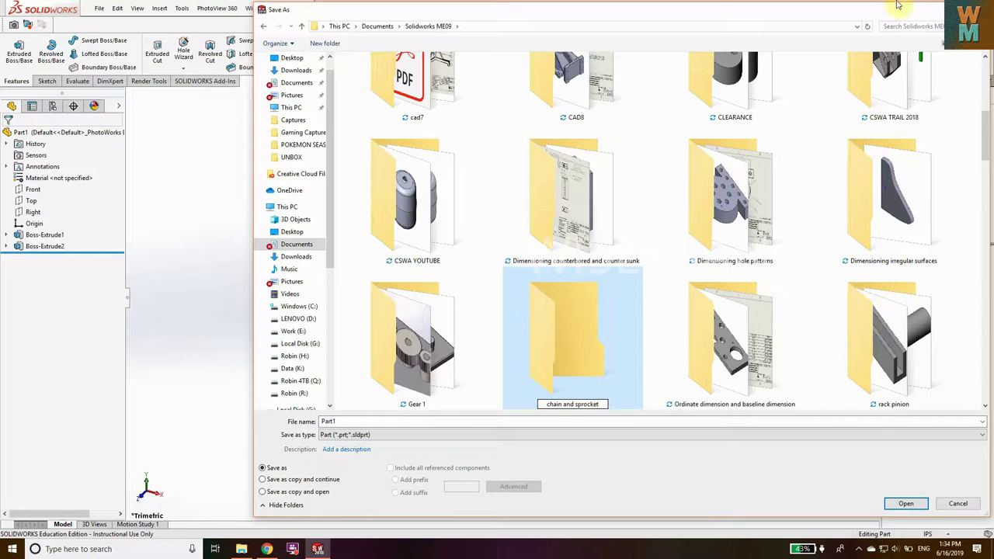
key("Return")
key("Return")
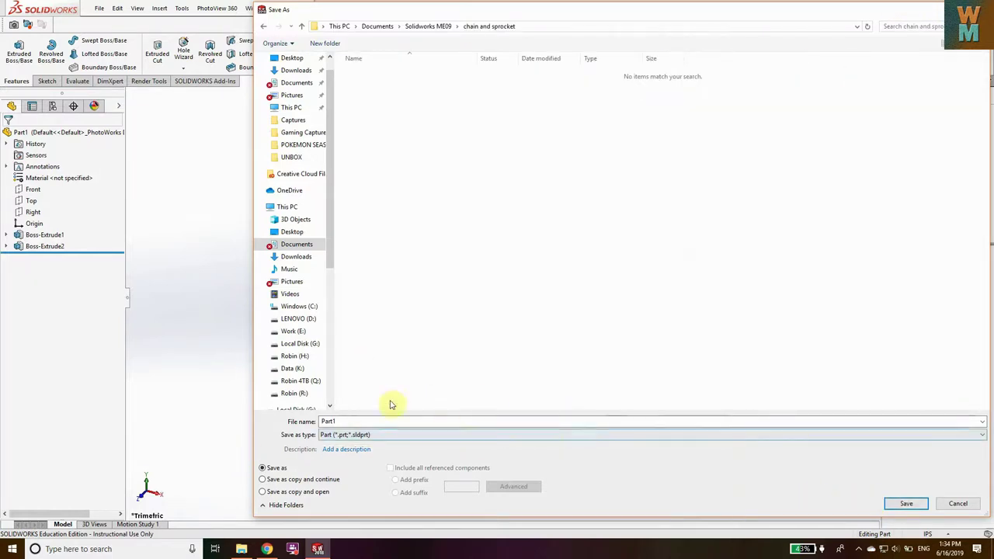
left_click(904, 503)
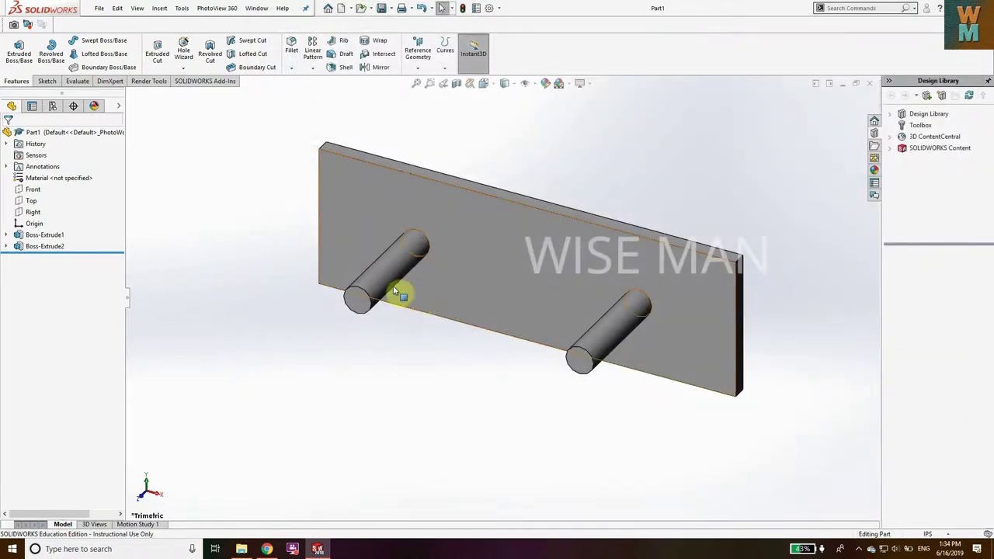
- Create a new assembly from the assem template and insert Part1 fixed at the assembly origin
left_click(97, 10)
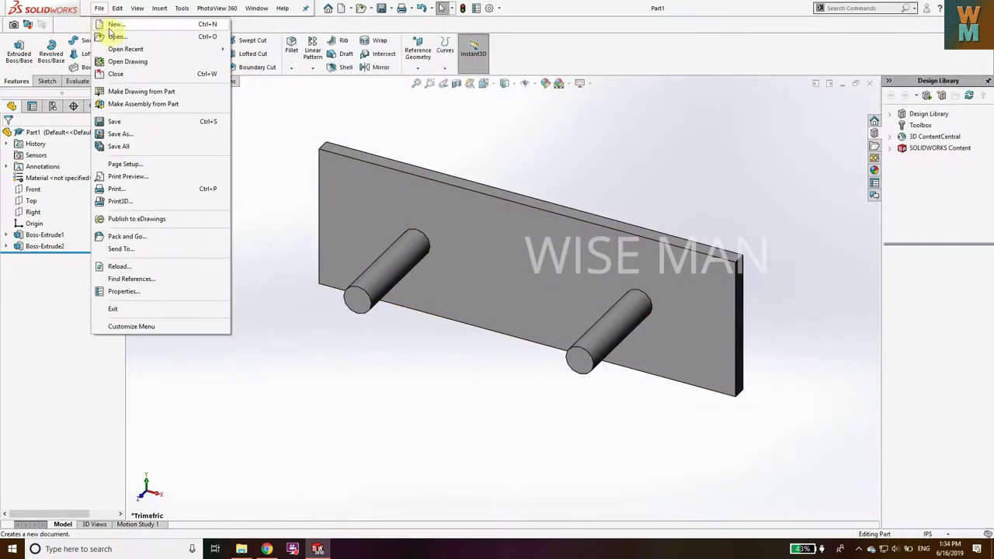
left_click(101, 26)
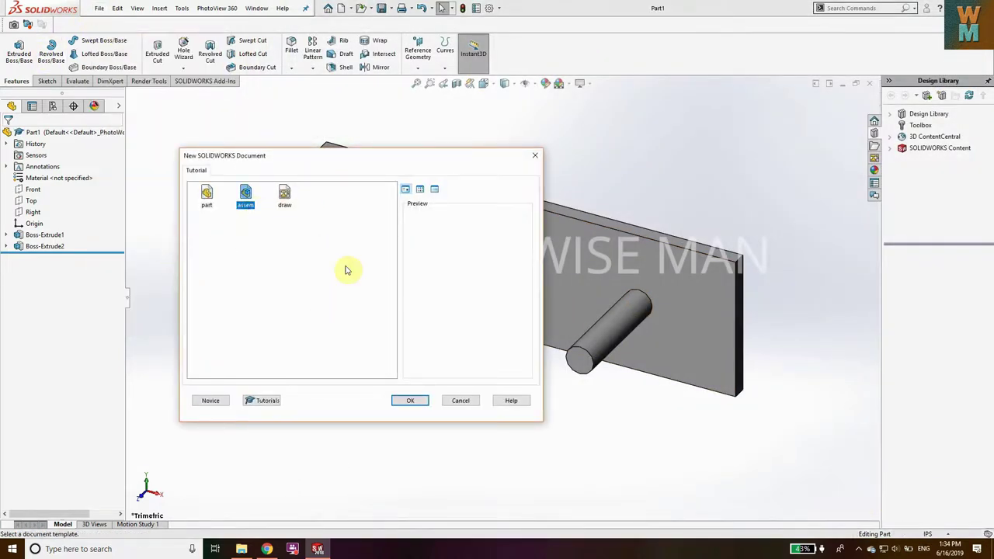
left_click(410, 400)
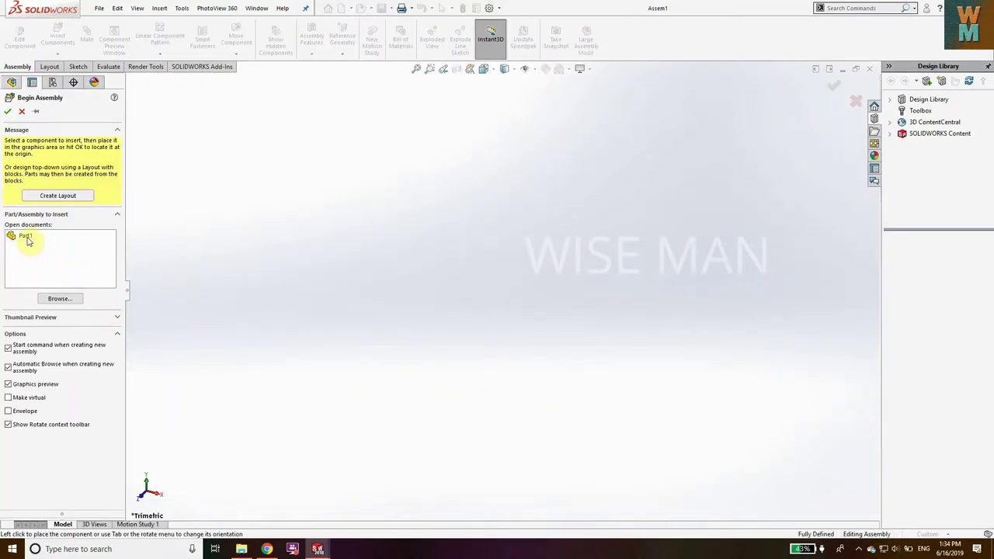
left_click(26, 236)
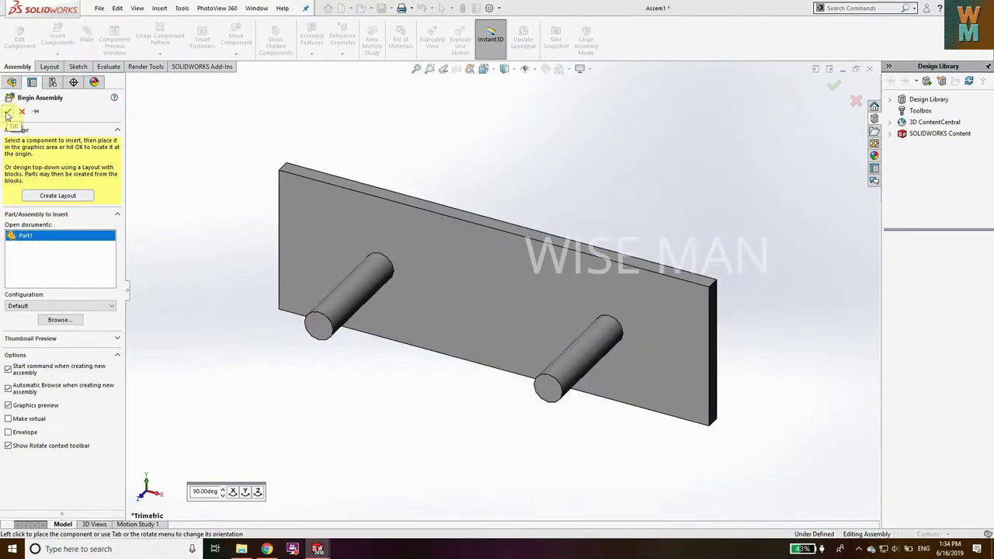
left_click(7, 113)
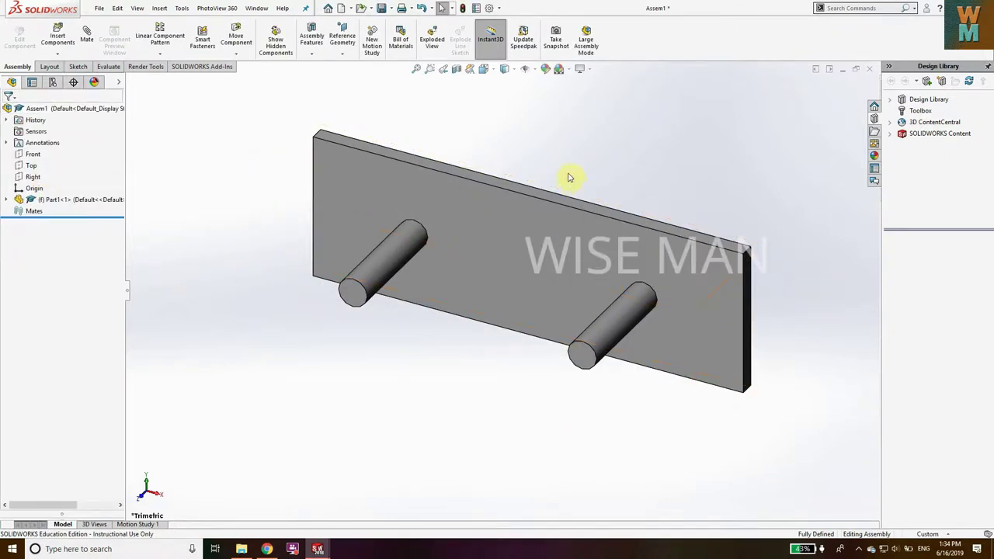
right_click_drag(619, 154, 643, 152)
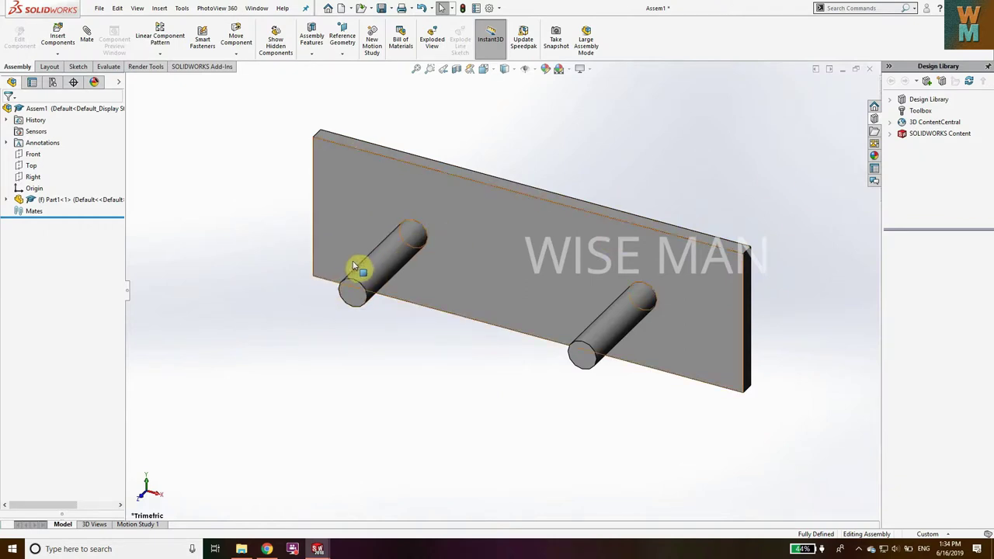
- Add in the Toolbox library from the Design Library so its standard parts can be used in the assembly
left_click(918, 111)
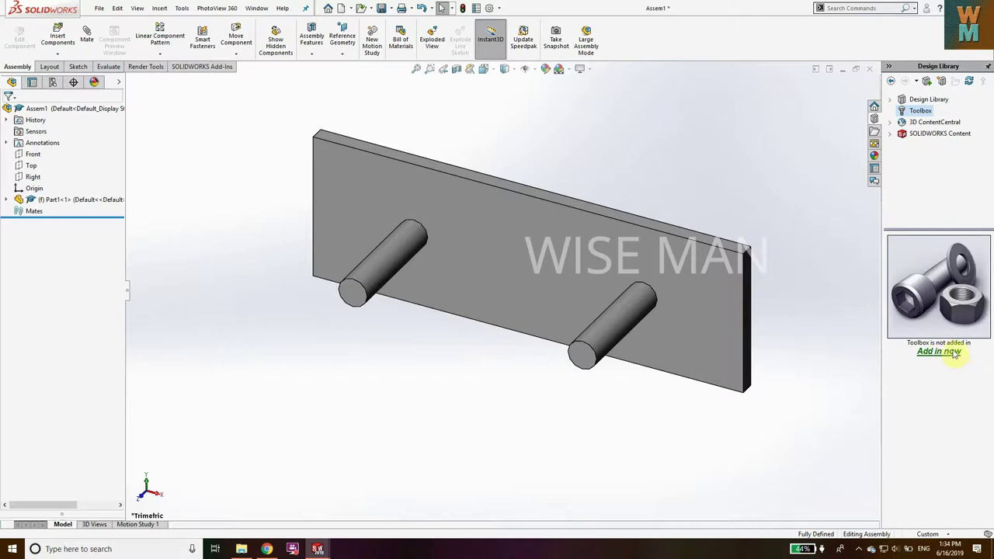
left_click(977, 549)
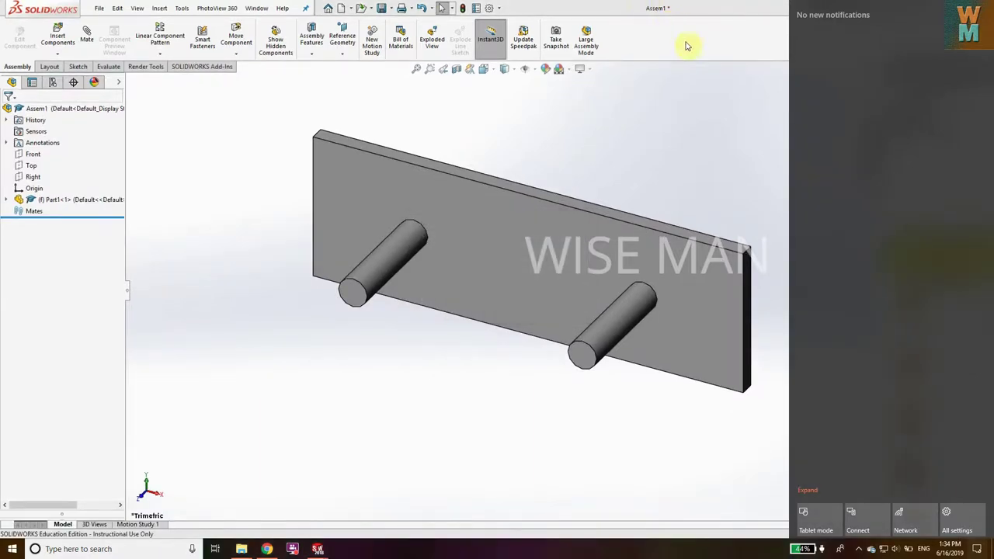
left_click(928, 291)
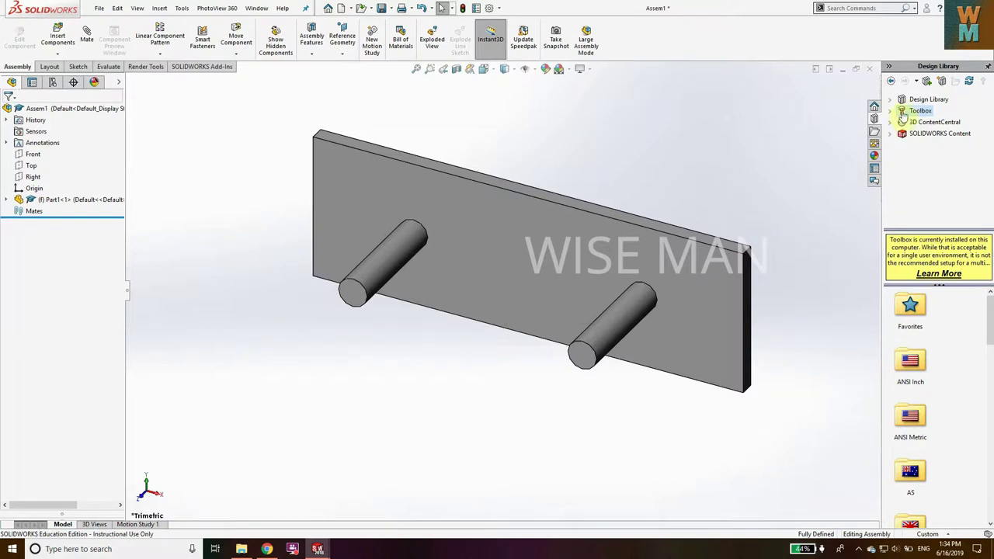
- Set the assembly's unit system to IPS (inch, pound, second)
left_click(928, 534)
left_click(910, 490)
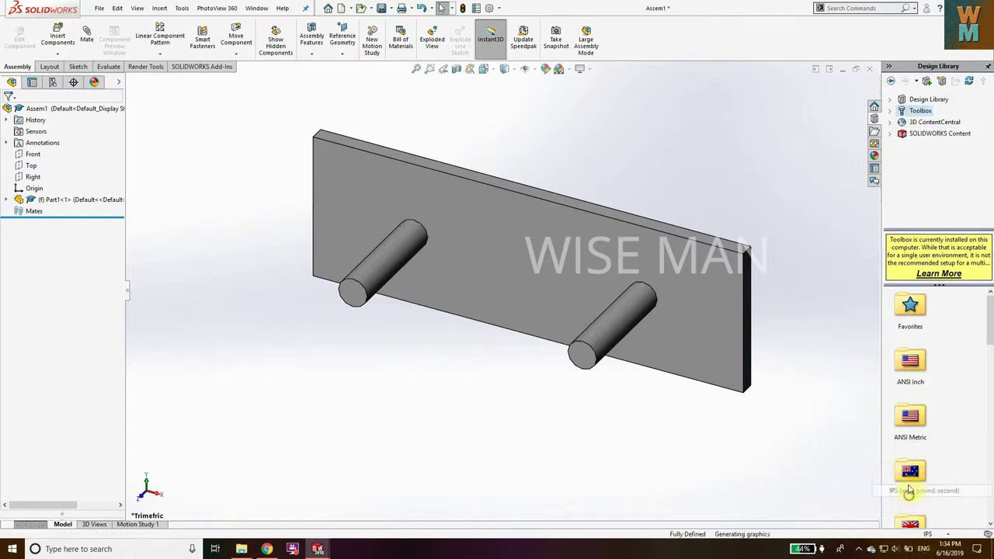
- Open the Chain Sprockets folder within the Power Transmission category of the ANSI Inch standard in Toolbox
double_click(909, 364)
scroll(962, 423, "down", 5)
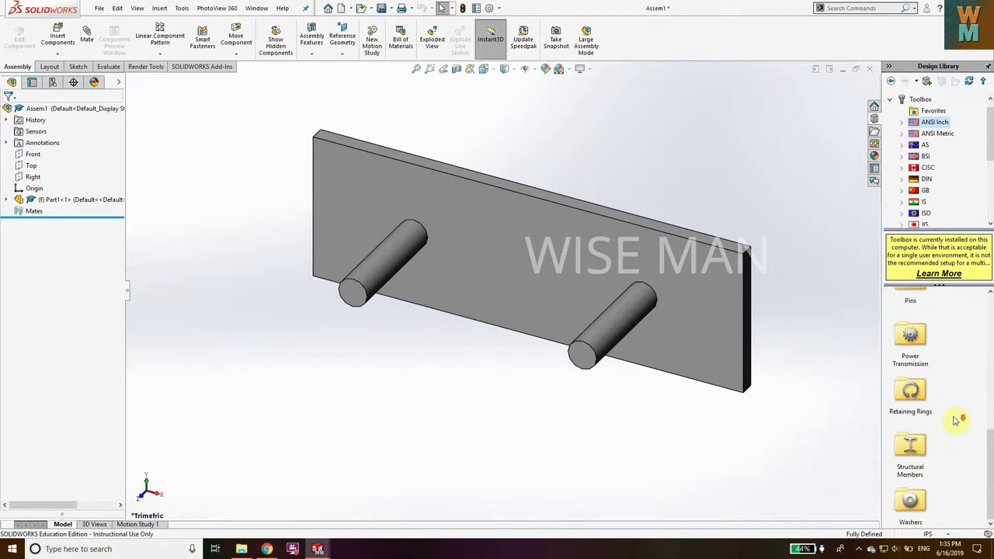
double_click(919, 334)
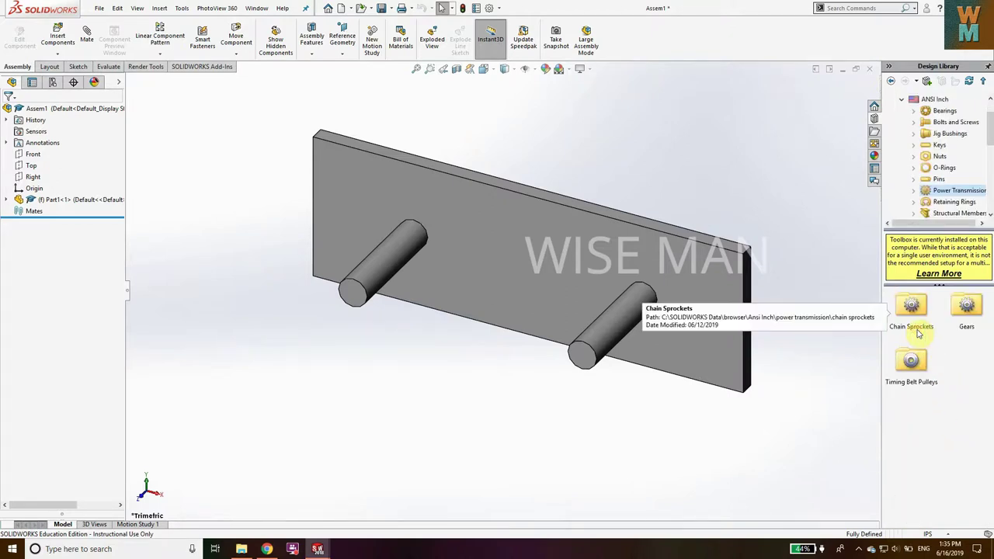
left_click(912, 312)
double_click(911, 312)
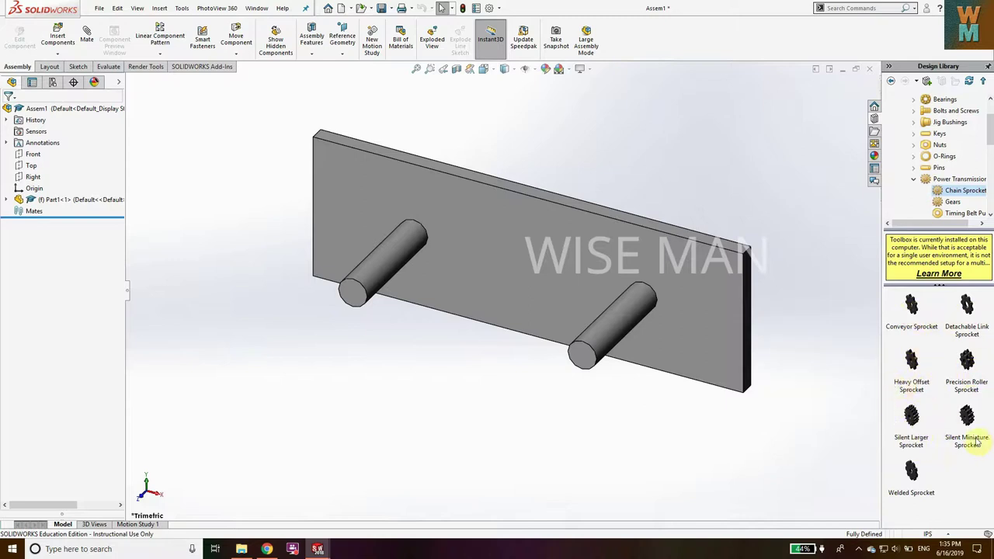
- Select the Silent Larger Sprocket from the Toolbox chain sprockets for use in the assembly
mouse_move(914, 439)
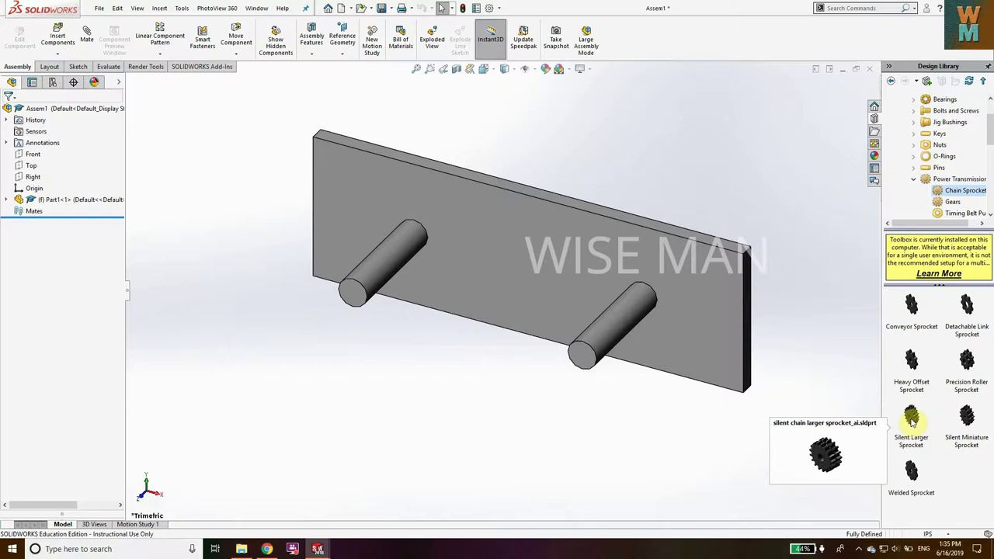
left_click(912, 419)
mouse_move(914, 419)
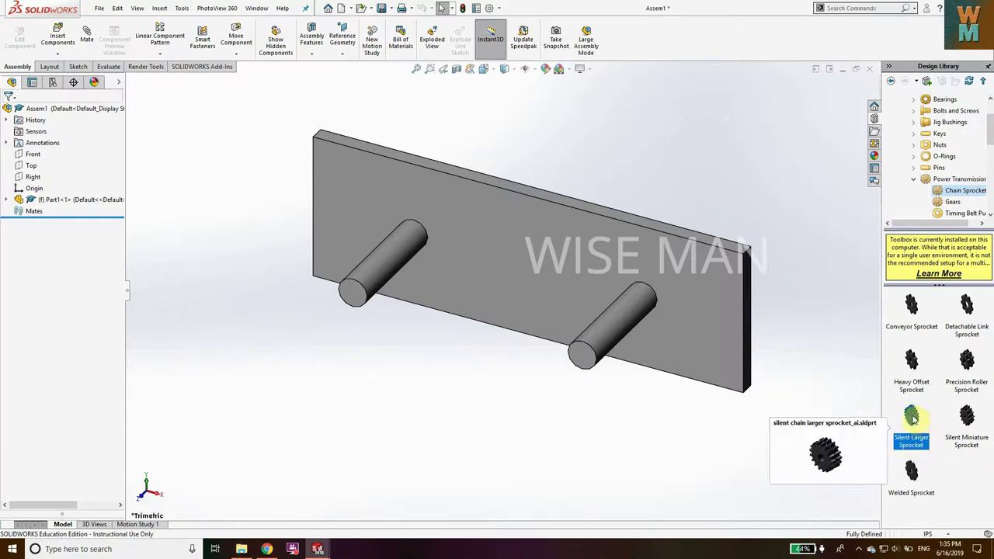